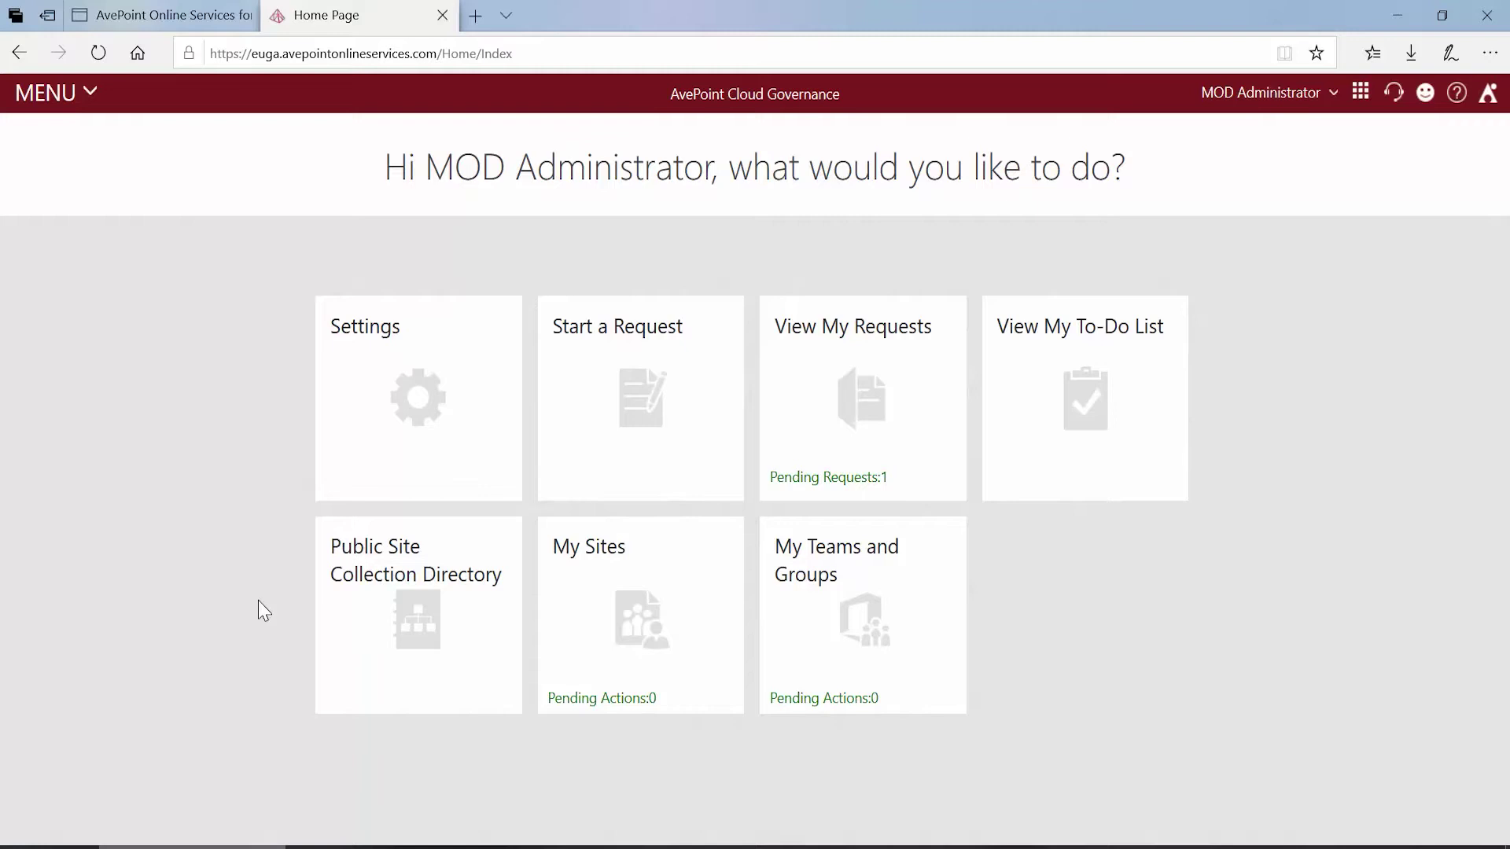
- Open the Settings page from the AvePoint Cloud Governance home page
{"action": "left_click", "coordinate": [392, 450]}
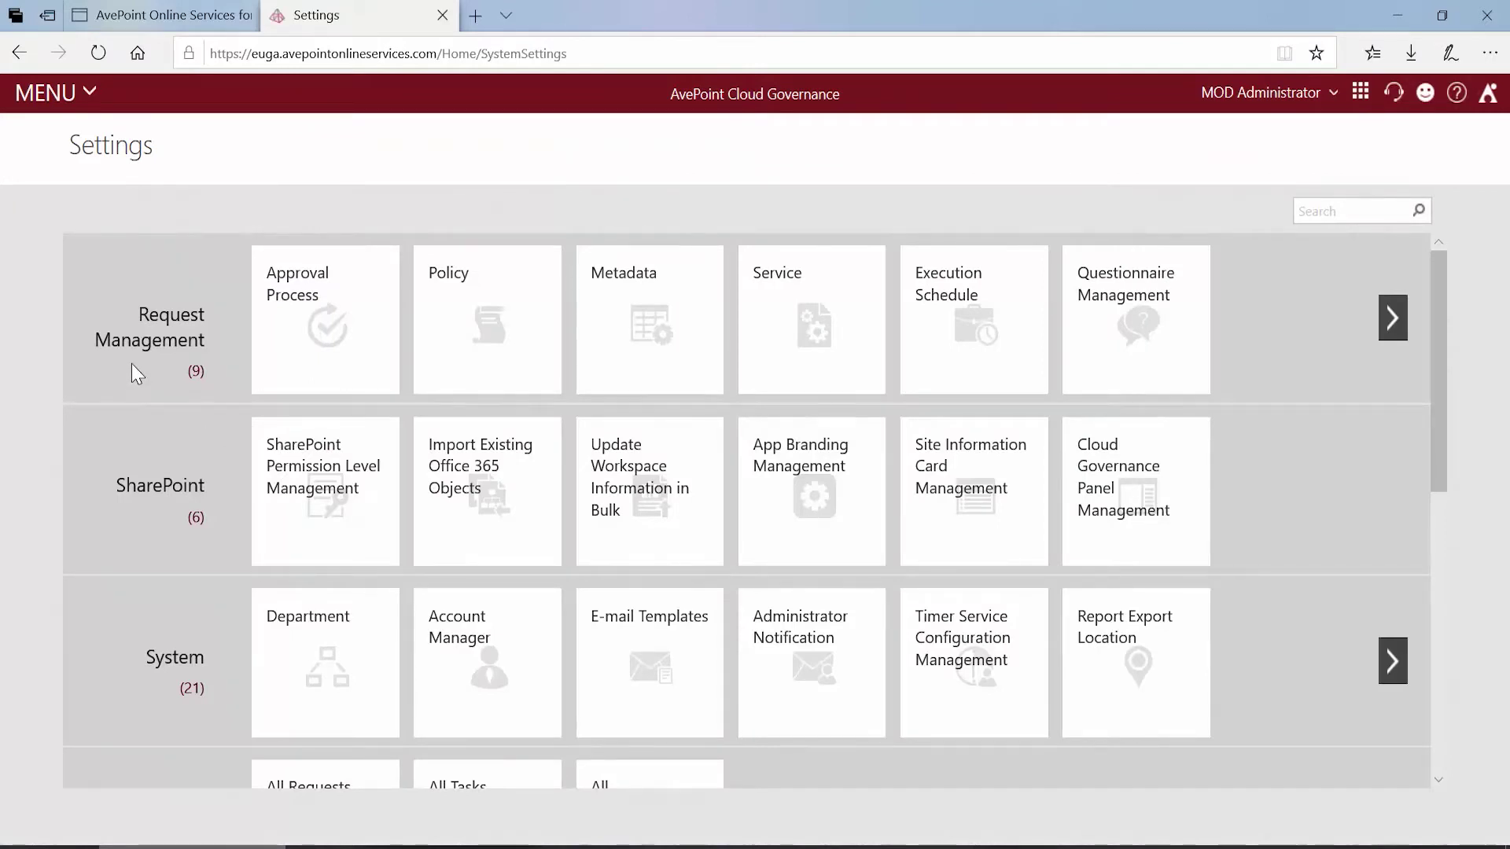
- Open Approval Process Management from the Request Management settings
{"action": "left_click", "coordinate": [315, 362]}
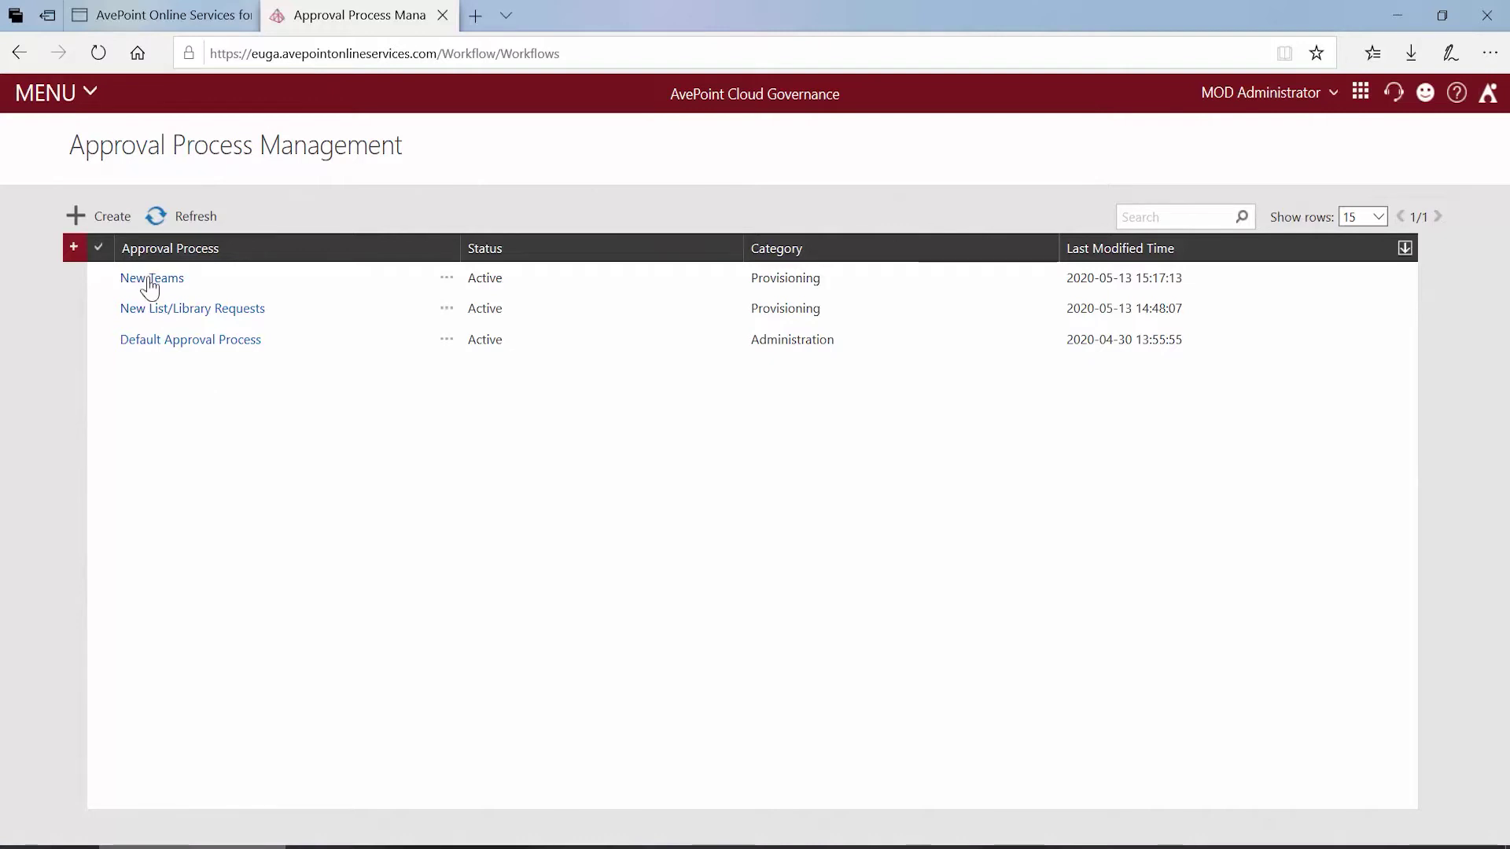
- Create an approval process named 'Permission Changes Approval' with description 'Used for Permission-related services'
{"action": "left_click", "coordinate": [116, 228]}
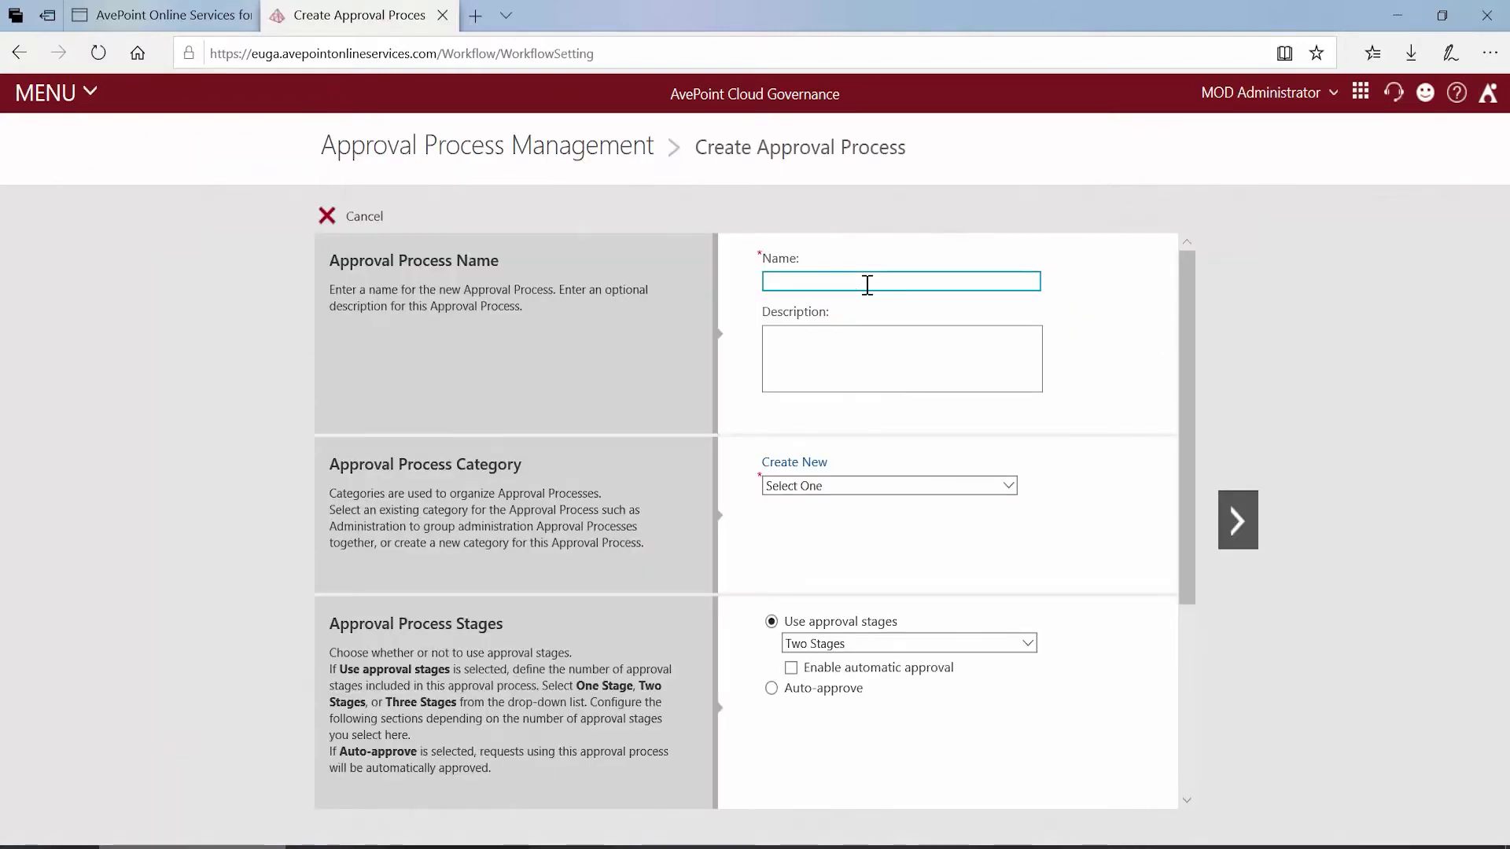
{"action": "left_click", "coordinate": [868, 283]}
{"action": "left_click", "coordinate": [818, 281]}
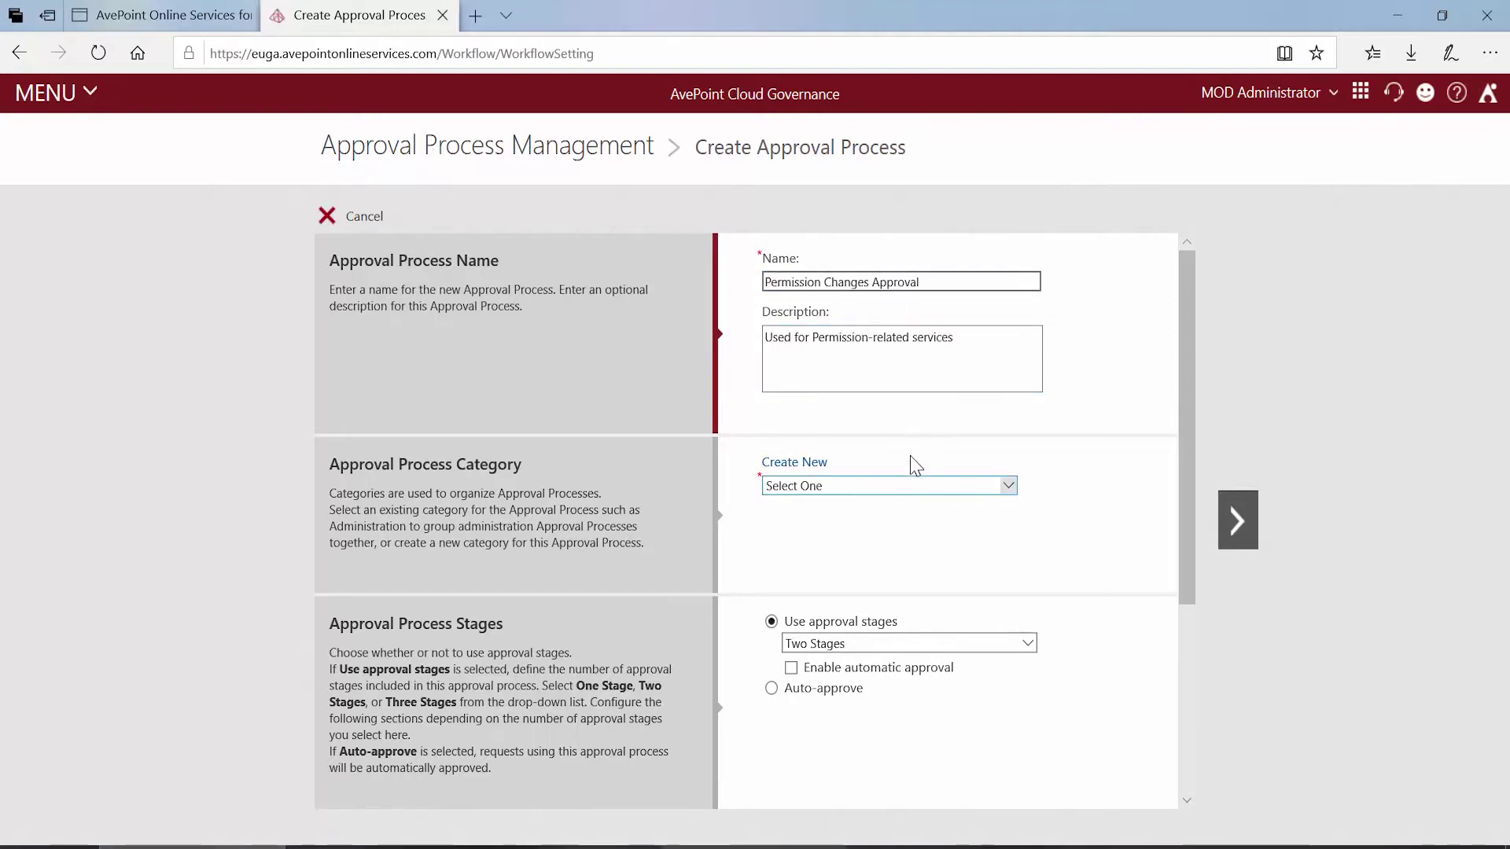
{"action": "left_click", "coordinate": [916, 486]}
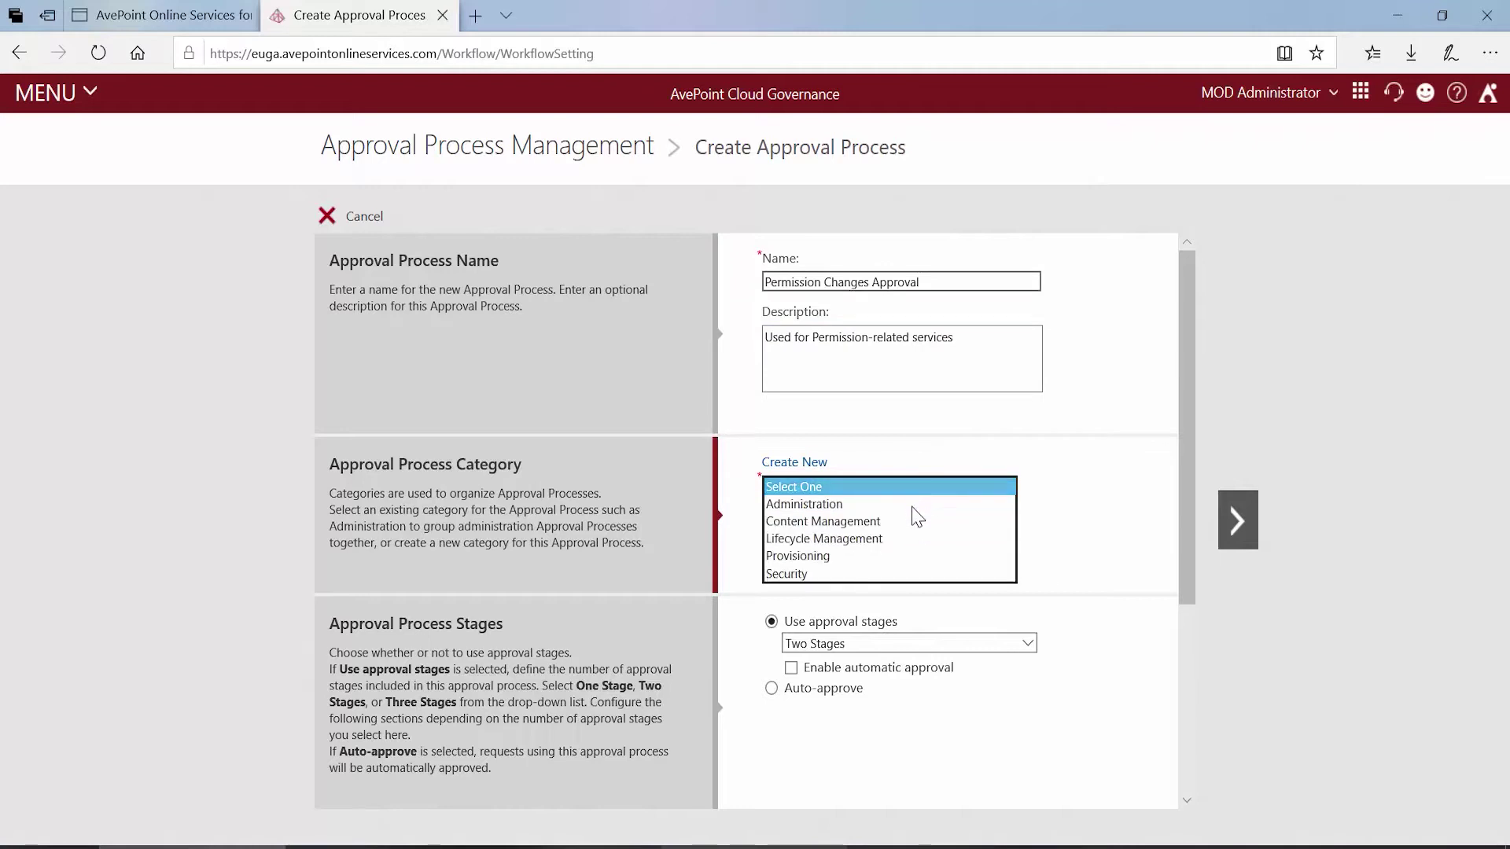
- Set the approval process category to Security and reduce the stages to One Stage
{"action": "left_click", "coordinate": [910, 574]}
{"action": "scroll", "coordinate": [954, 554], "scroll_direction": "down", "scroll_amount": 1}
{"action": "scroll", "coordinate": [955, 555], "scroll_direction": "down", "scroll_amount": 3}
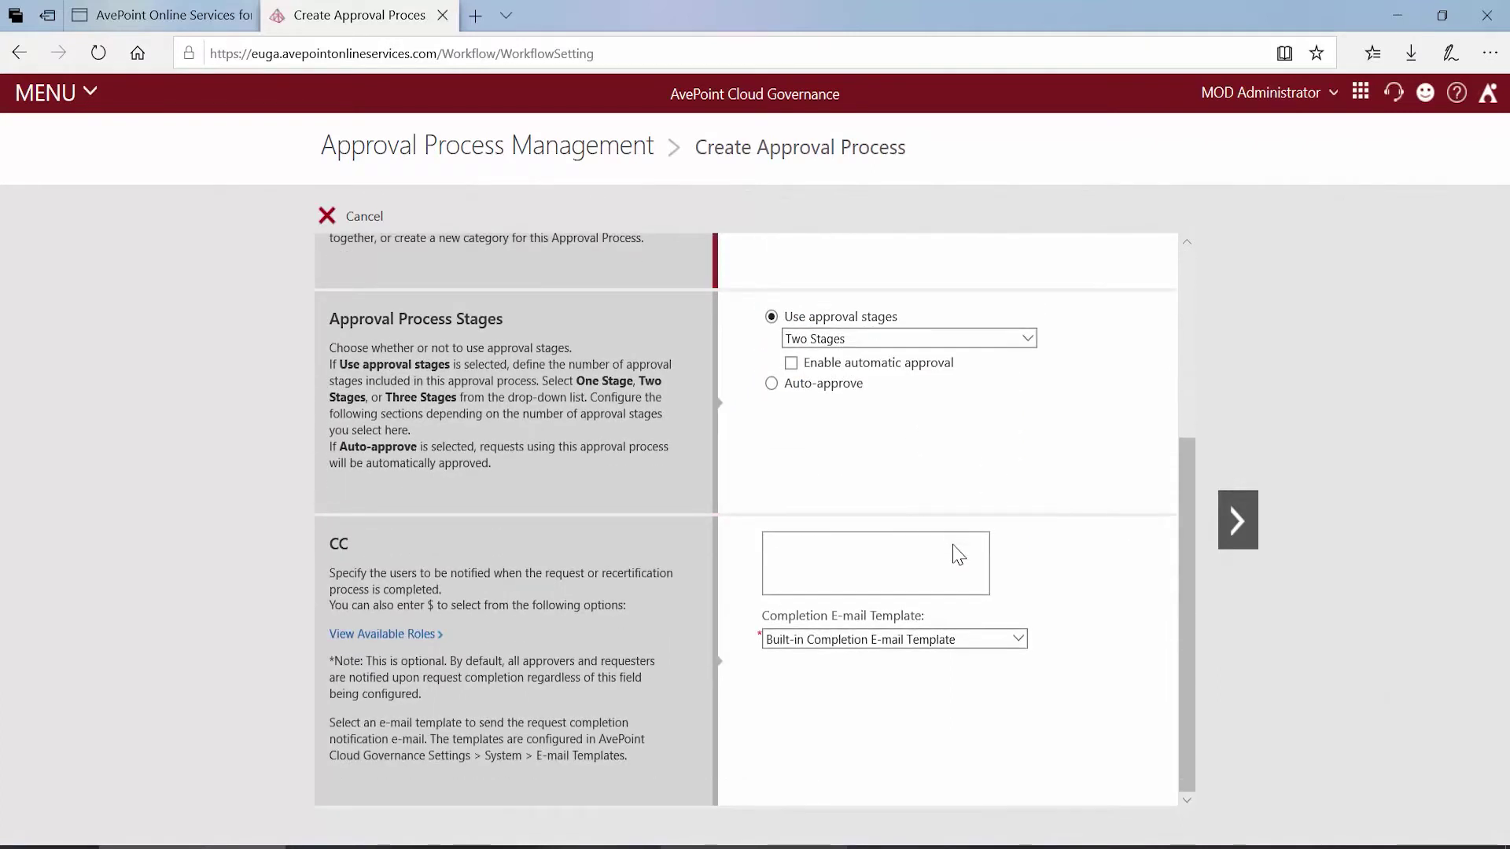
{"action": "left_click", "coordinate": [948, 340]}
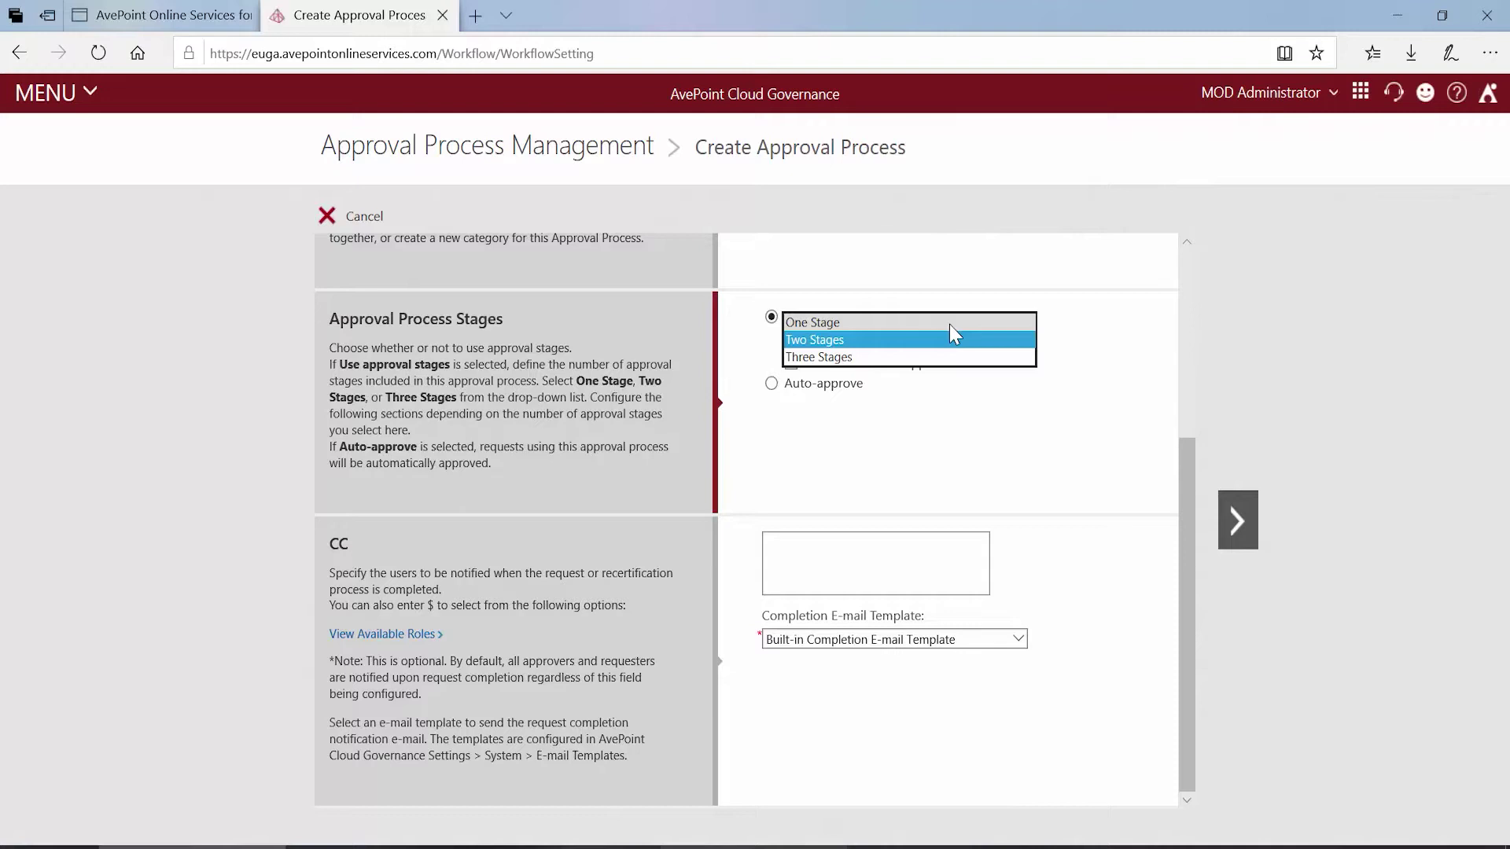
{"action": "left_click", "coordinate": [950, 324]}
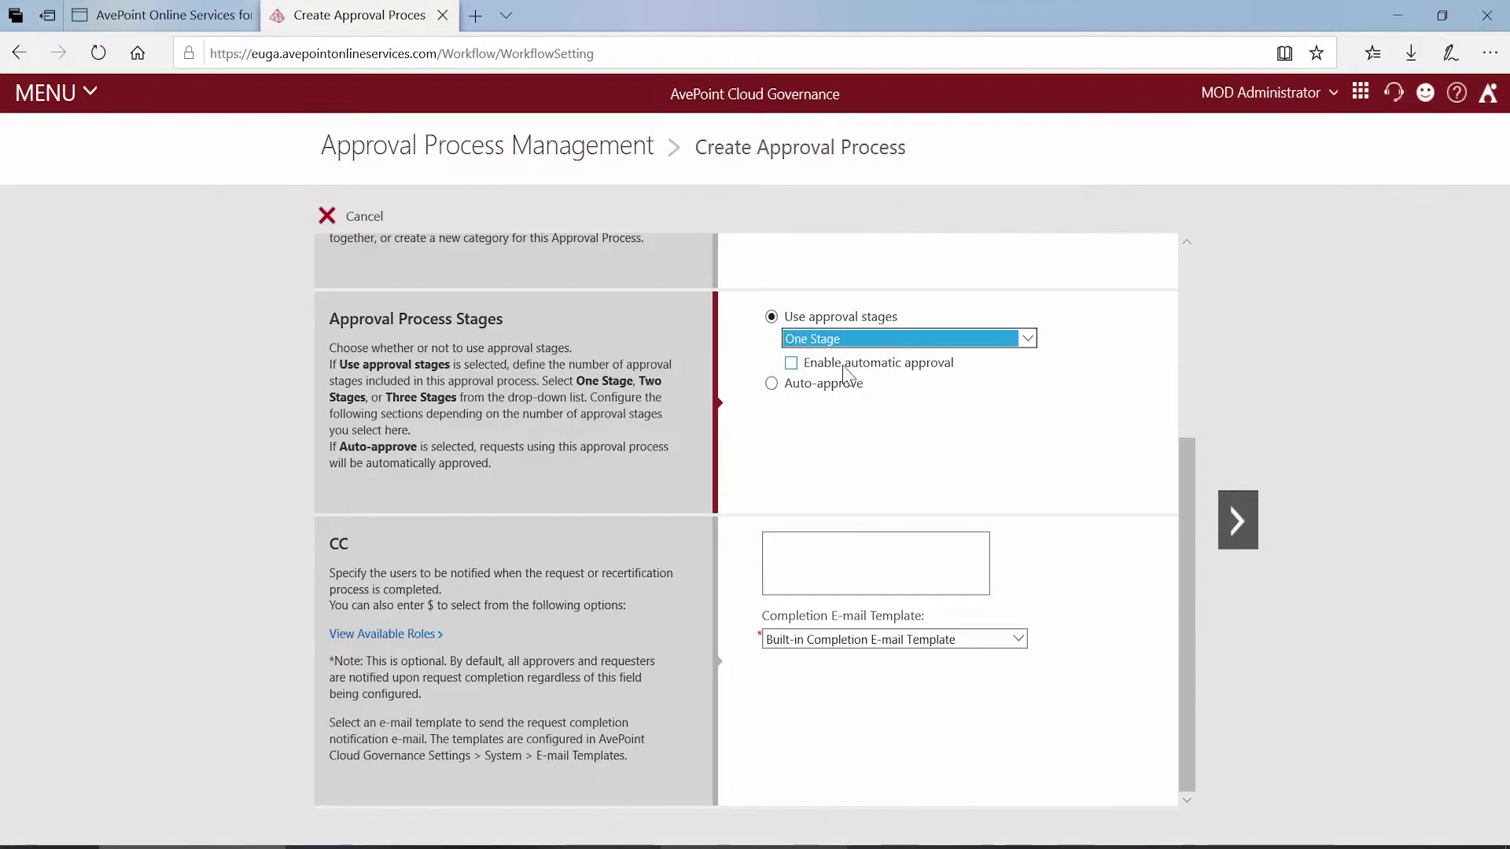
- Leave automatic approval unchecked and CC empty, then proceed to Stage One Configurations
{"action": "left_click", "coordinate": [792, 363]}
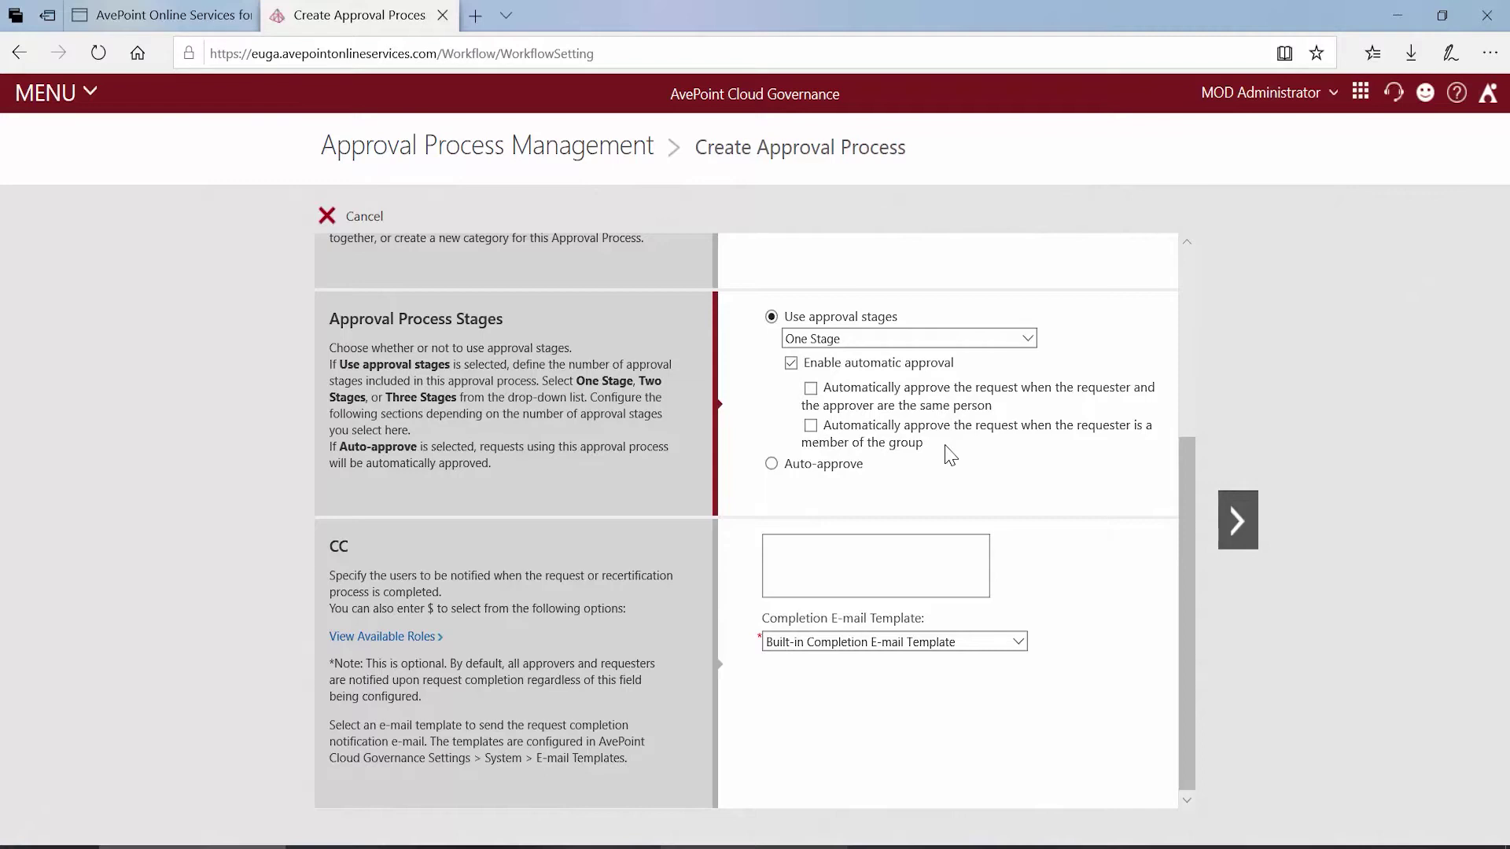
{"action": "left_click", "coordinate": [791, 363]}
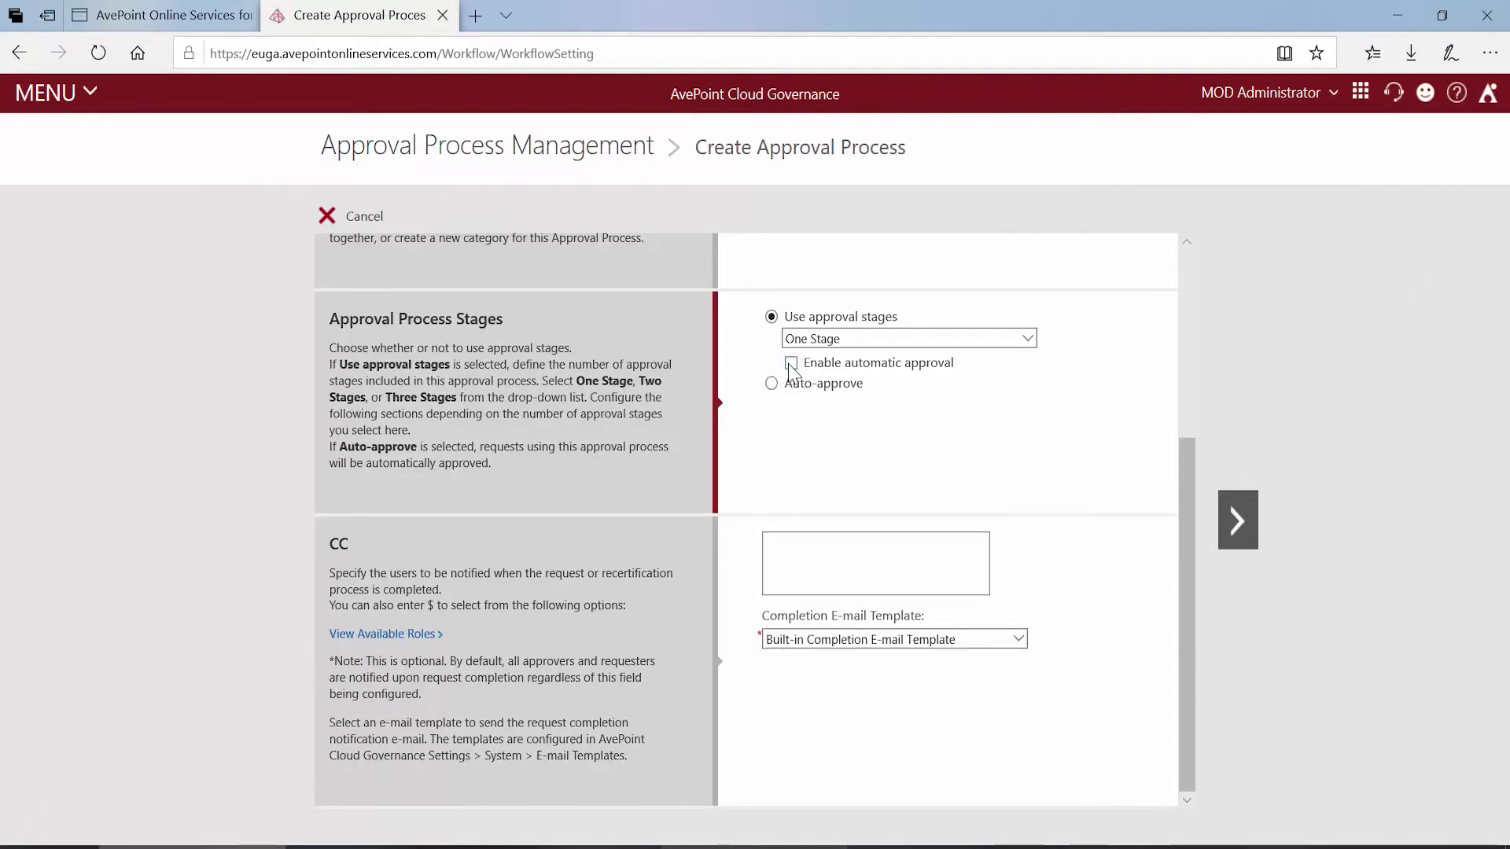
{"action": "left_click", "coordinate": [856, 574]}
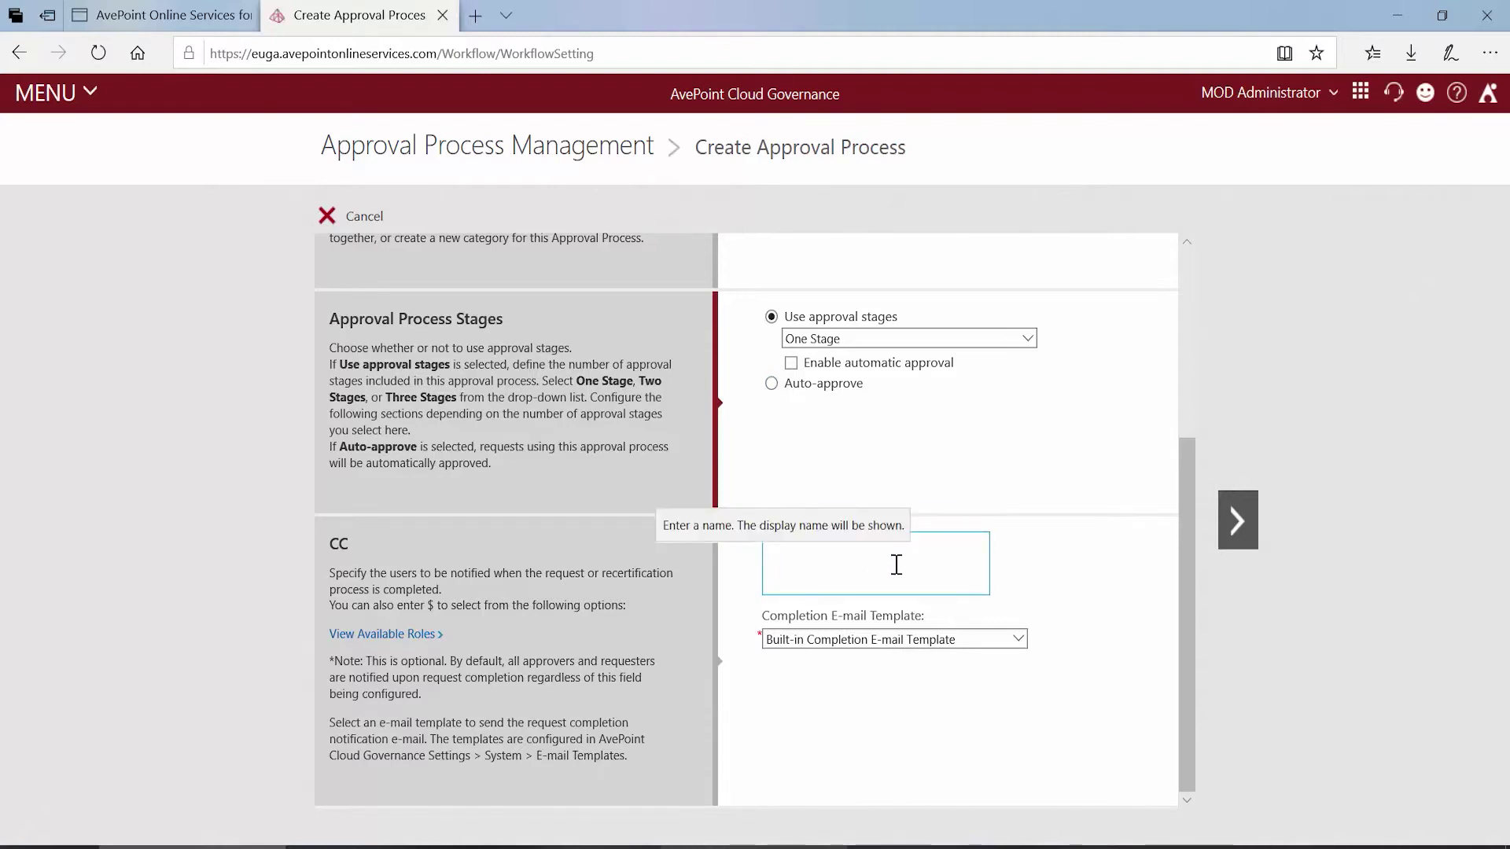
{"action": "left_click", "coordinate": [1237, 539]}
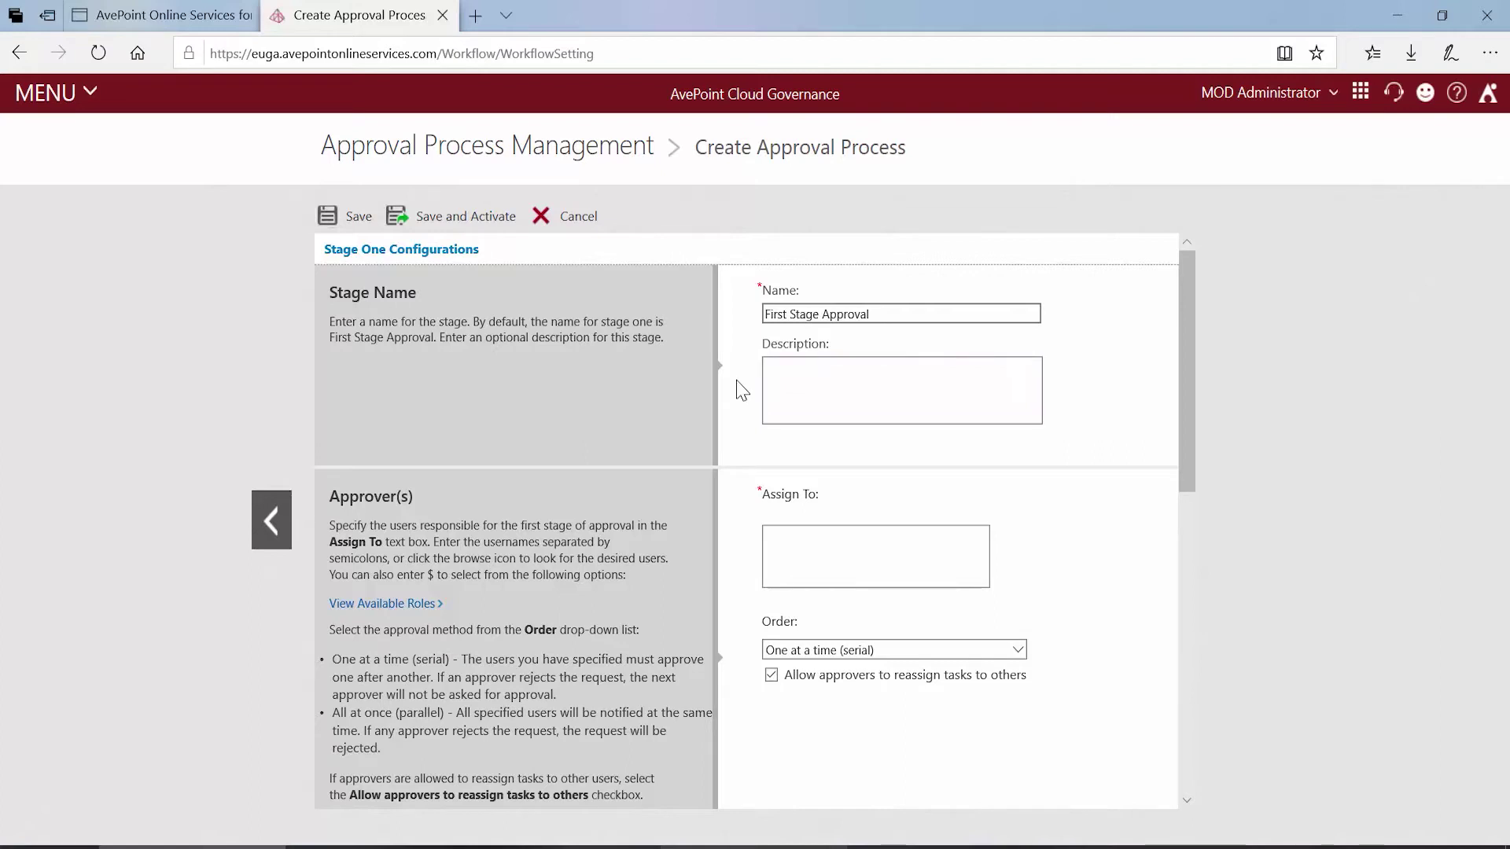
- Scroll to Approver(s) and place the cursor in the Assign To box
{"action": "scroll", "coordinate": [742, 389], "scroll_direction": "down", "scroll_amount": 2}
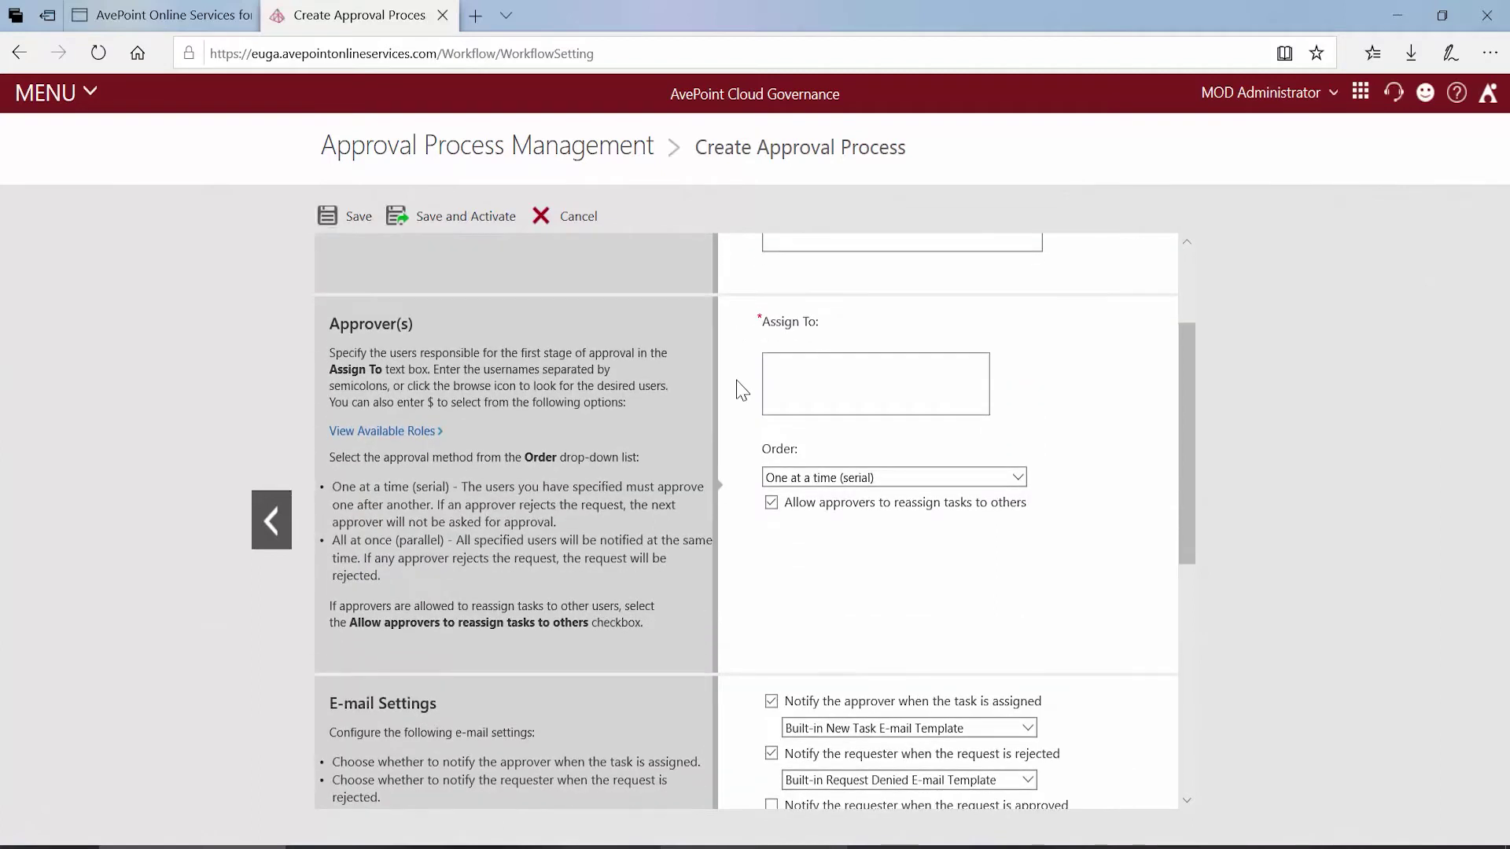
{"action": "left_click", "coordinate": [879, 382]}
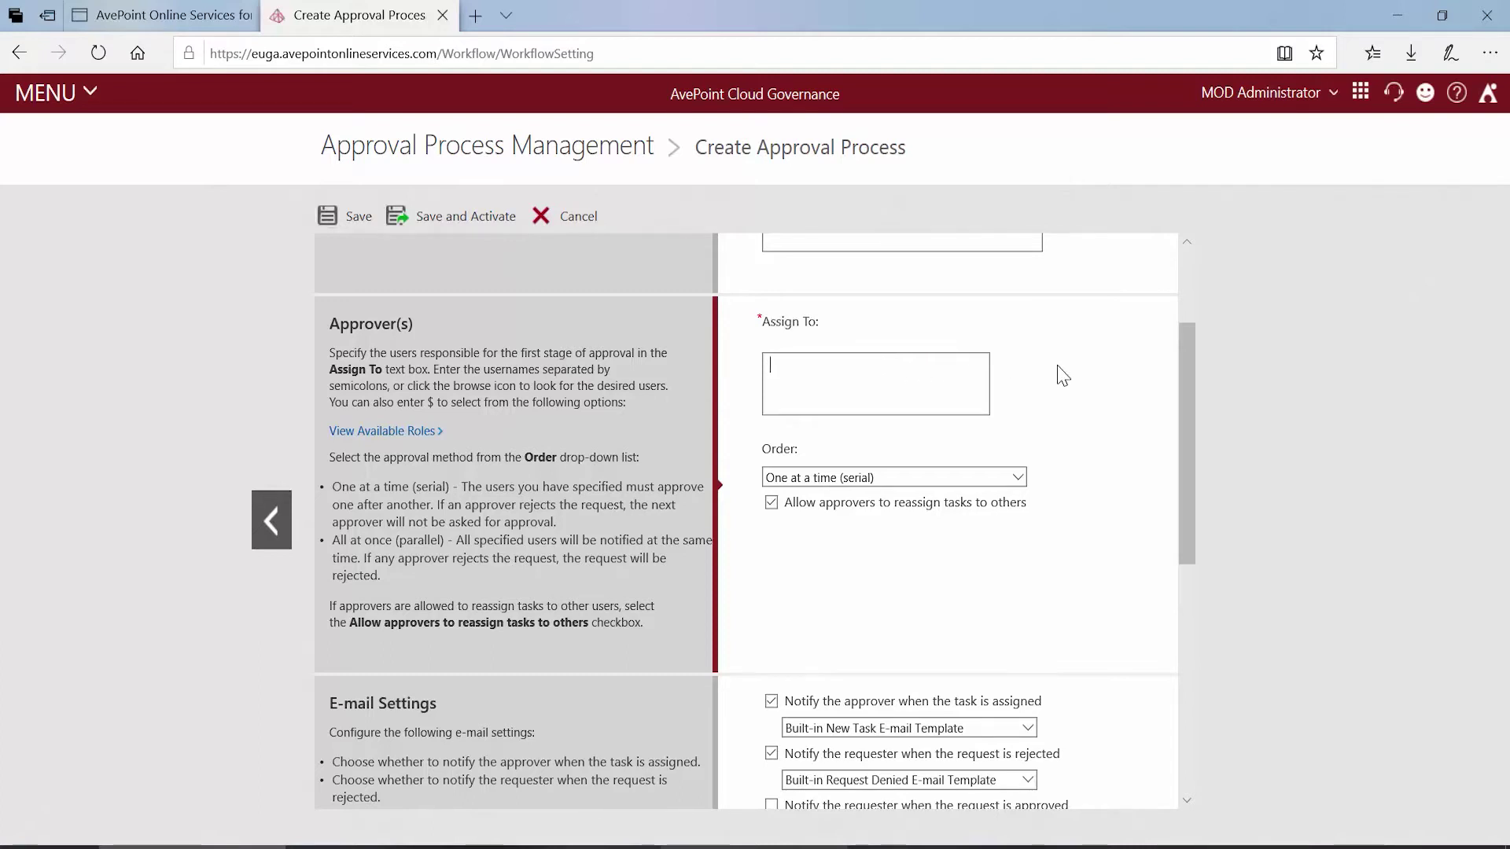
- Assign $Manager of Requester as the first-stage approver
{"action": "type", "text": "$"}
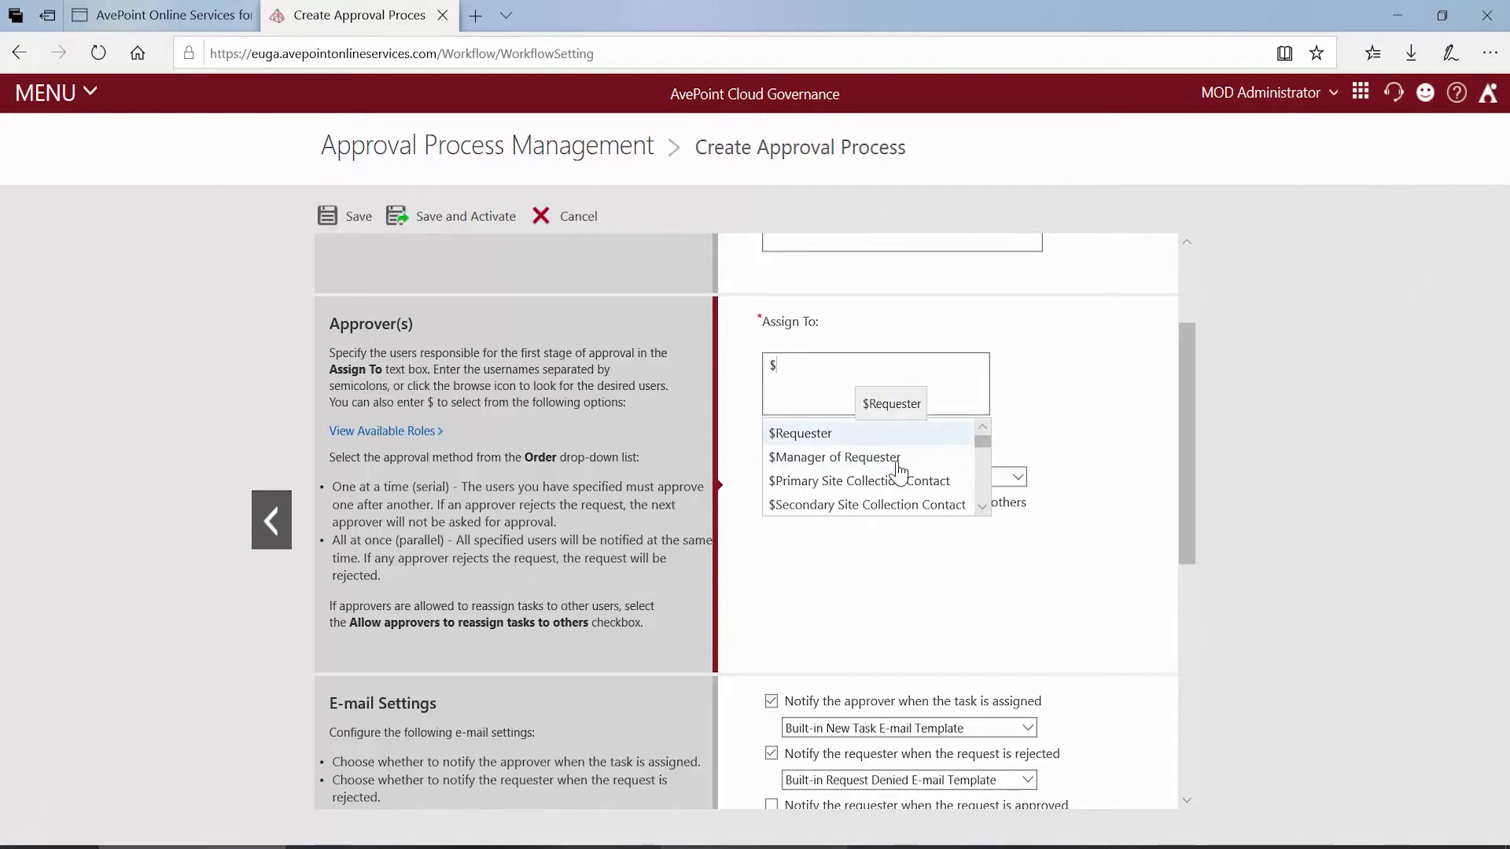
{"action": "scroll", "coordinate": [903, 478], "scroll_direction": "down", "scroll_amount": 1}
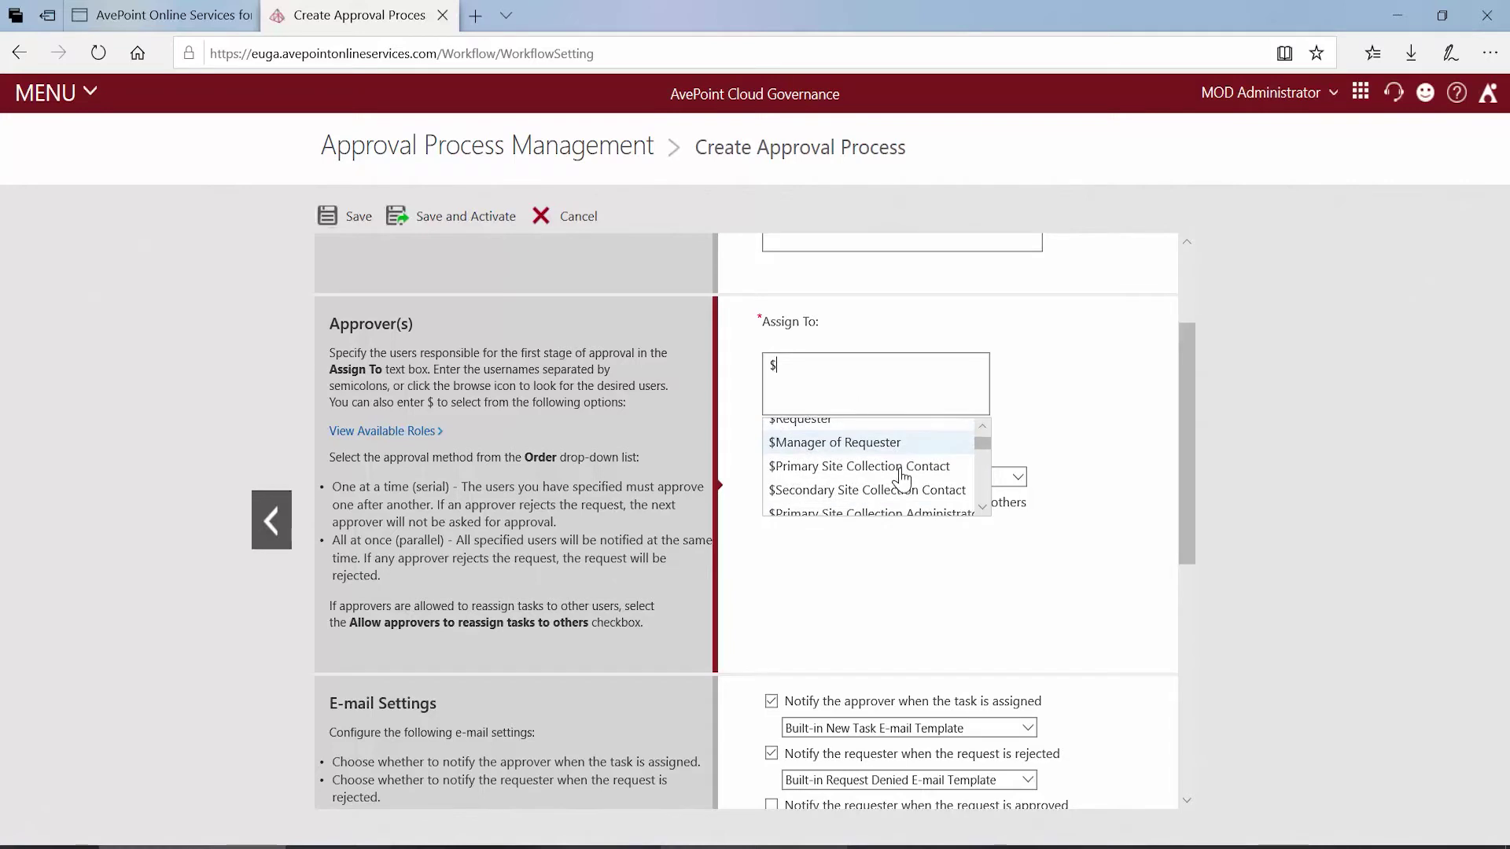
{"action": "scroll", "coordinate": [903, 478], "scroll_direction": "down", "scroll_amount": 1}
{"action": "scroll", "coordinate": [903, 478], "scroll_direction": "down", "scroll_amount": 2}
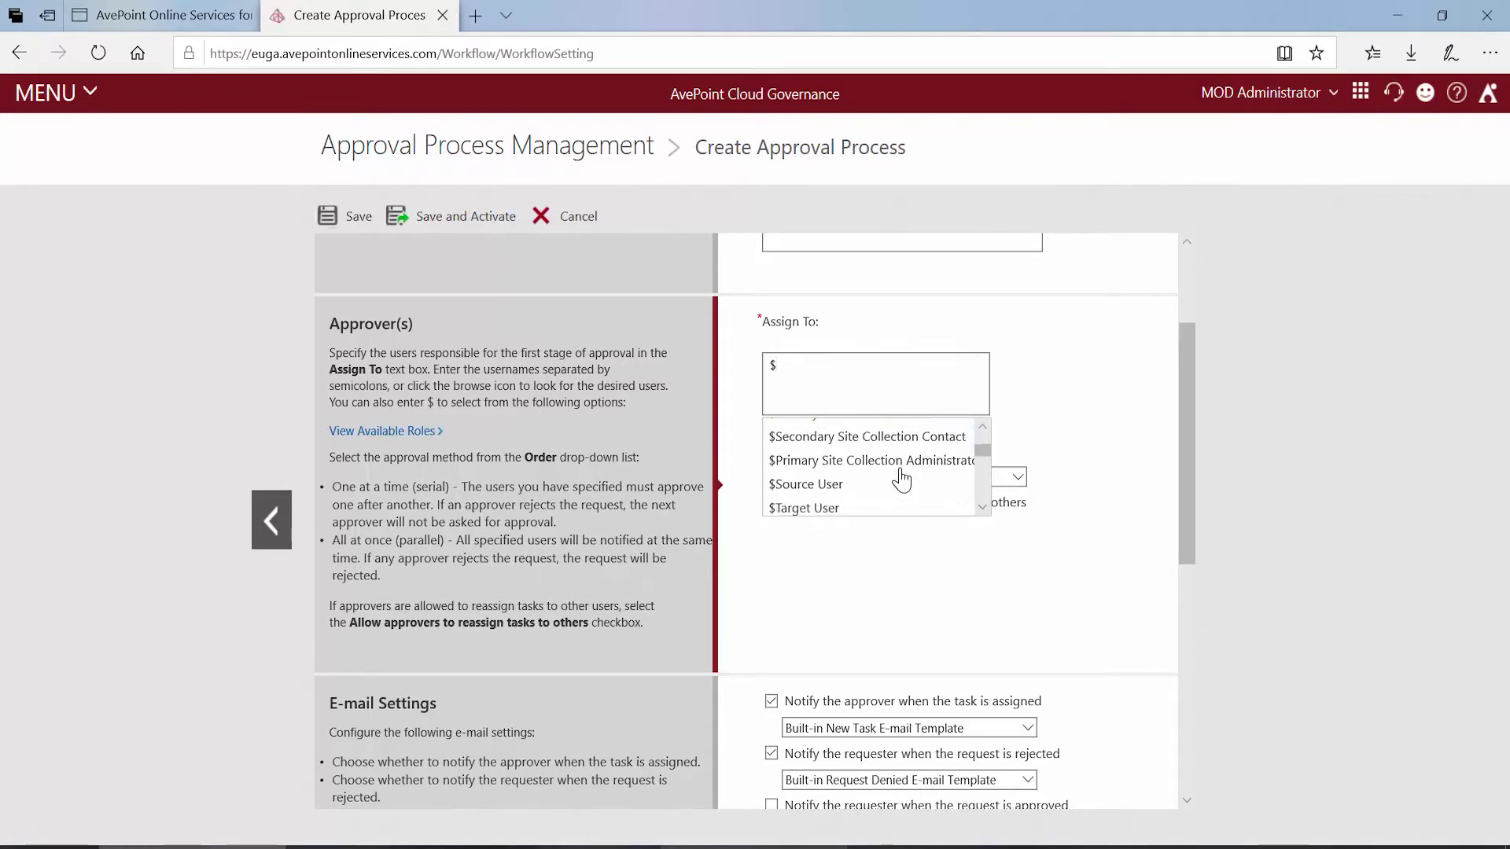
{"action": "scroll", "coordinate": [903, 480], "scroll_direction": "down", "scroll_amount": 3}
{"action": "scroll", "coordinate": [903, 478], "scroll_direction": "up", "scroll_amount": 5}
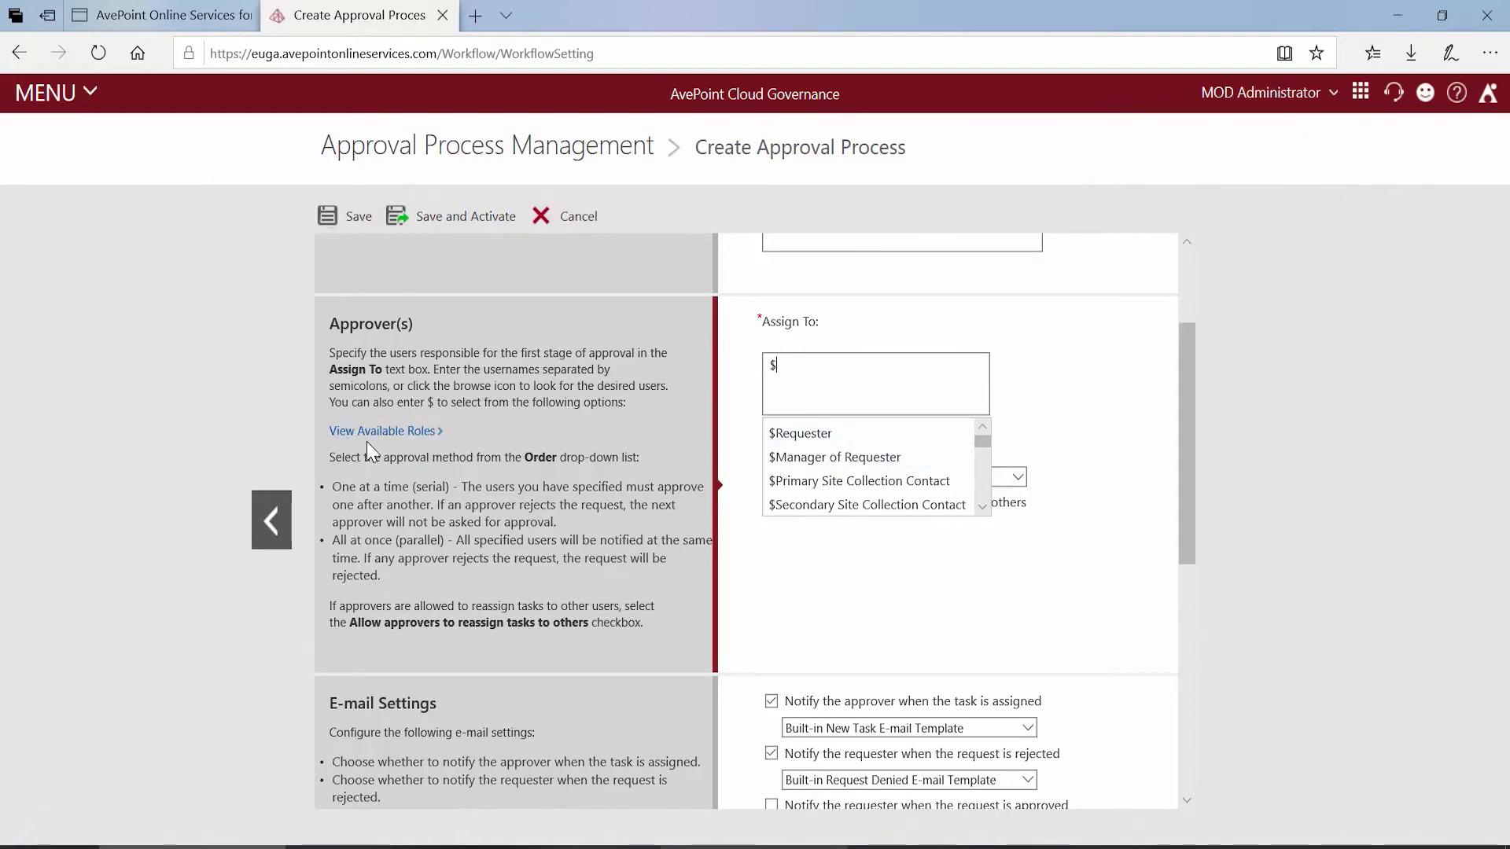
{"action": "left_click", "coordinate": [397, 433]}
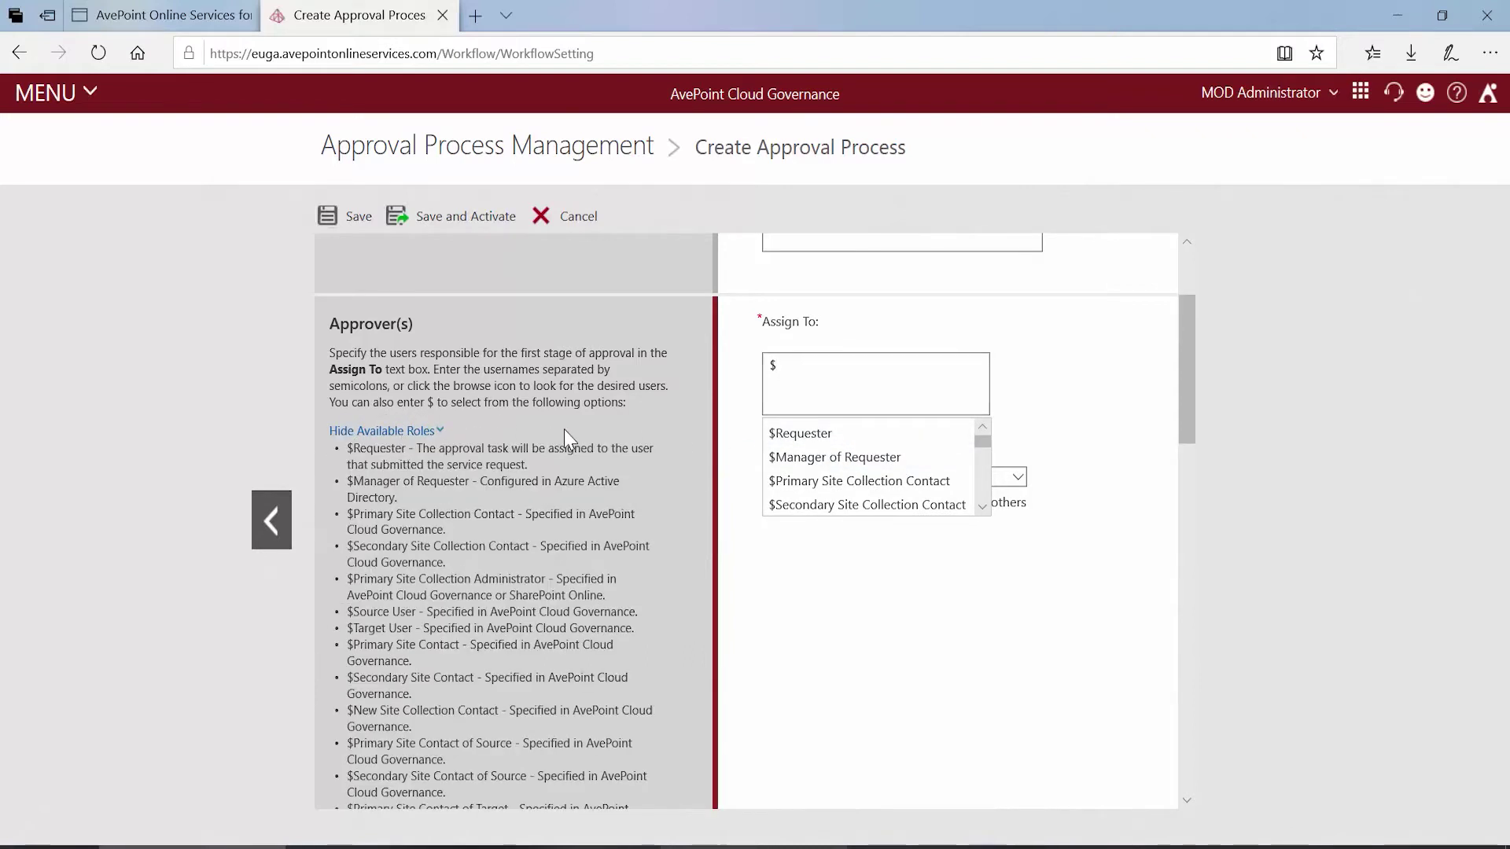
{"action": "scroll", "coordinate": [564, 431], "scroll_direction": "down", "scroll_amount": 2}
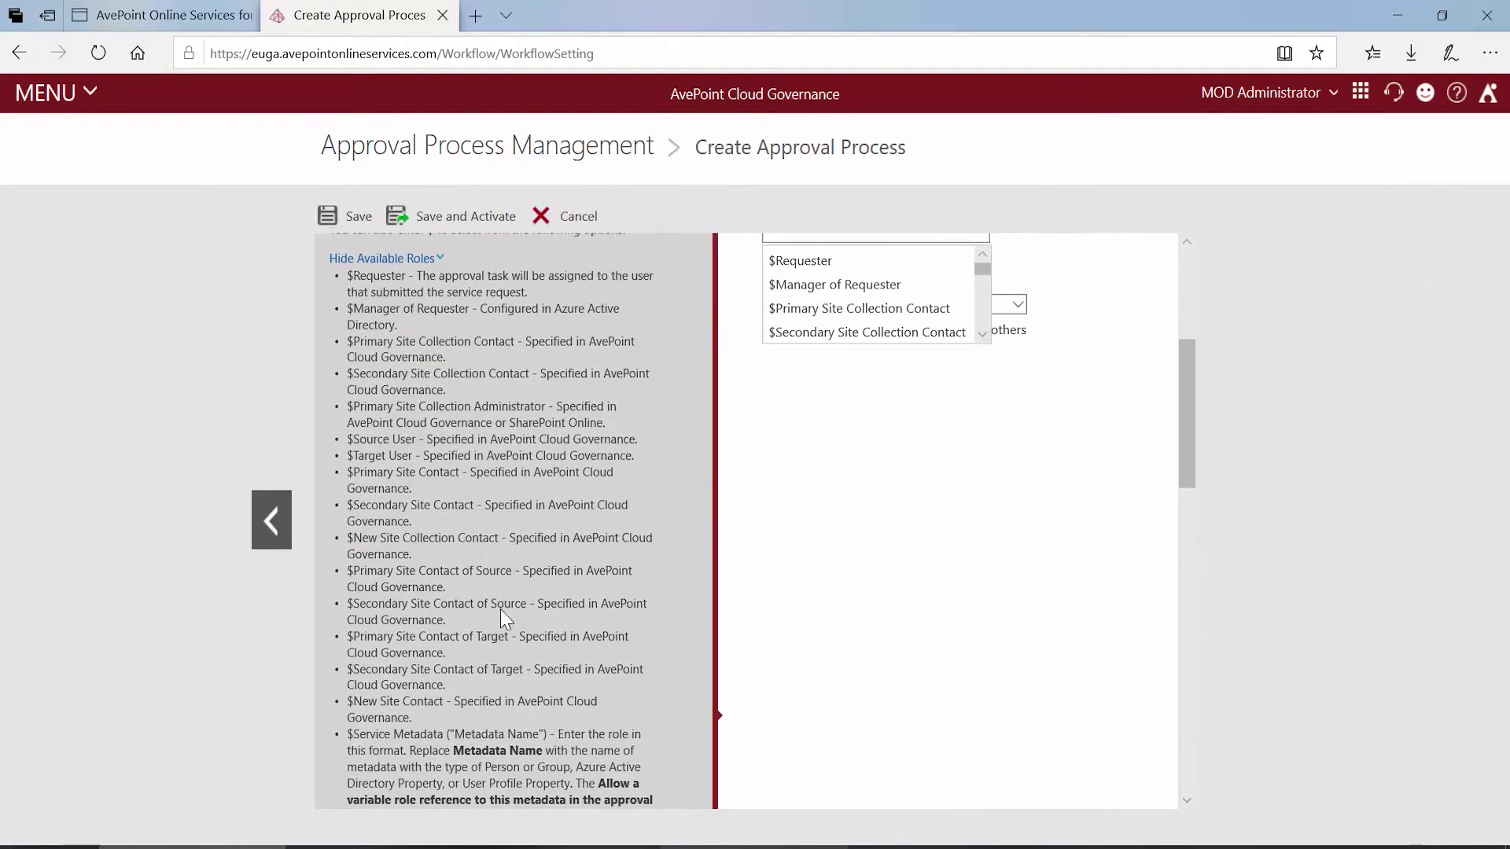
{"action": "scroll", "coordinate": [553, 428], "scroll_direction": "up", "scroll_amount": 1}
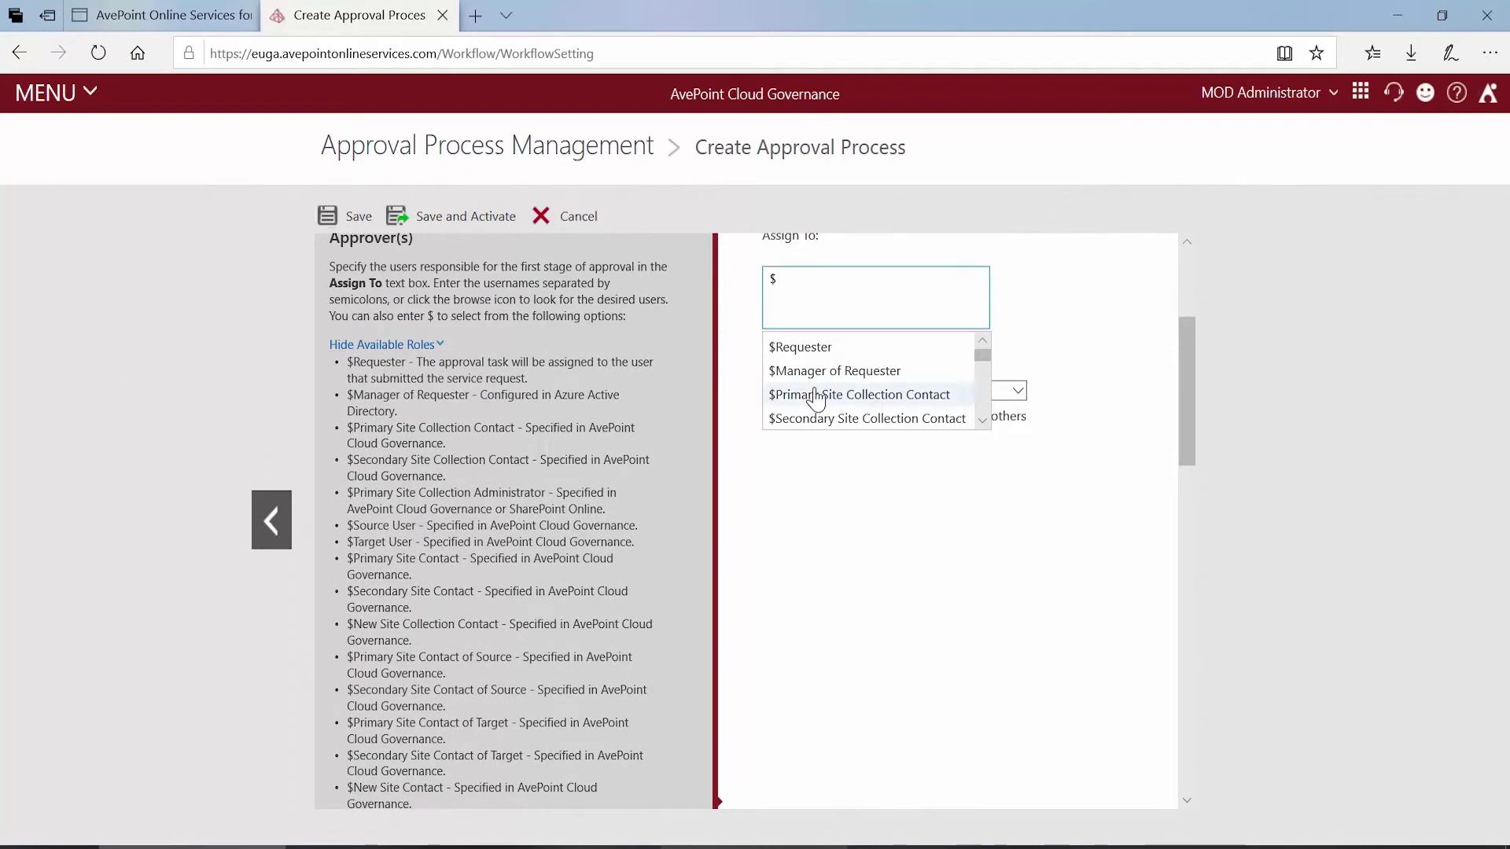
{"action": "left_click", "coordinate": [822, 373]}
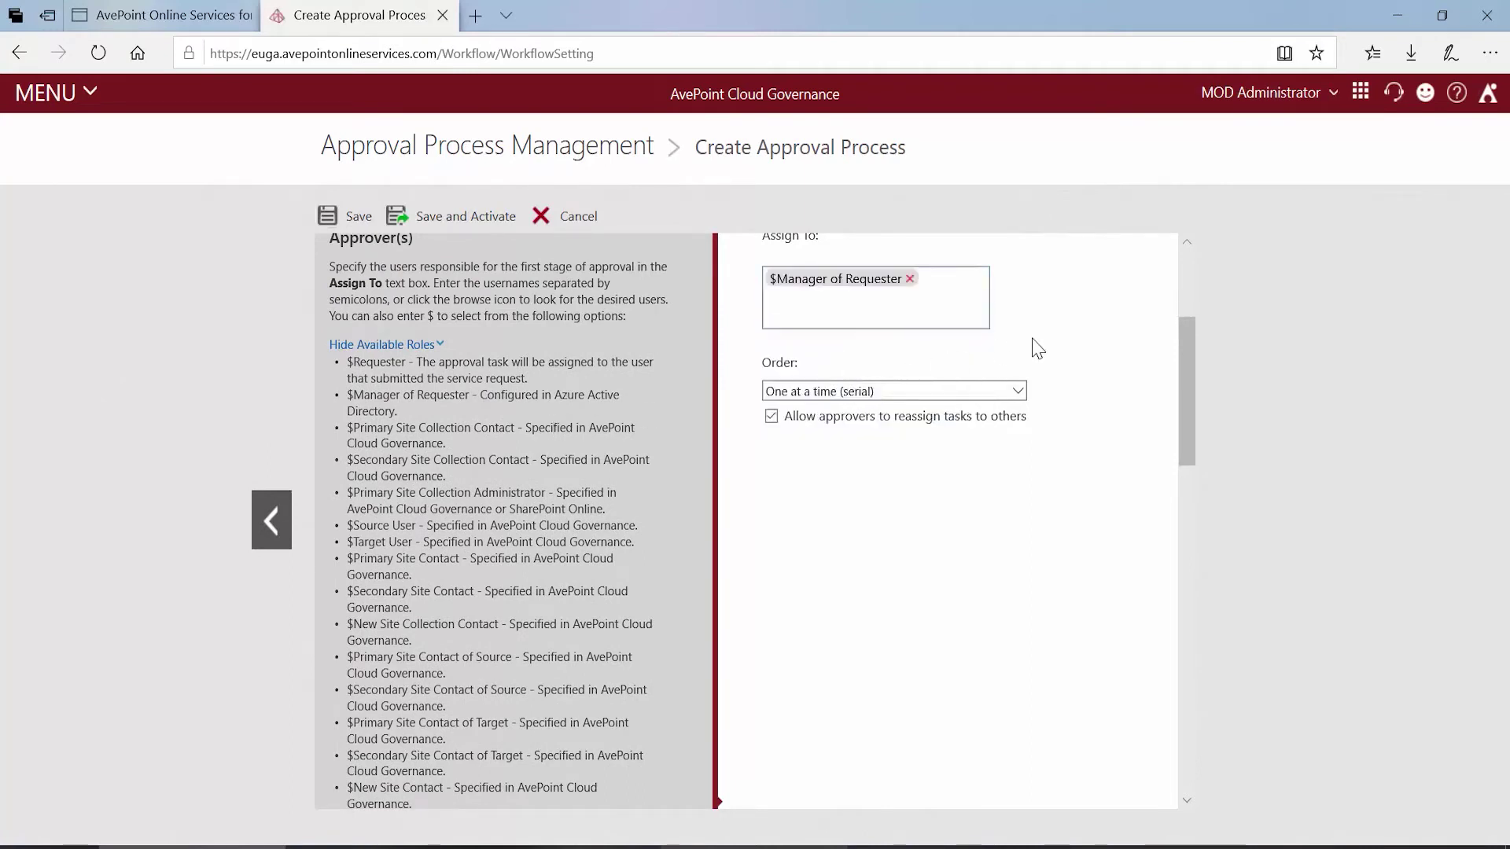
- Keep the approval order as One at a time (serial)
{"action": "scroll", "coordinate": [1038, 349], "scroll_direction": "up", "scroll_amount": 1}
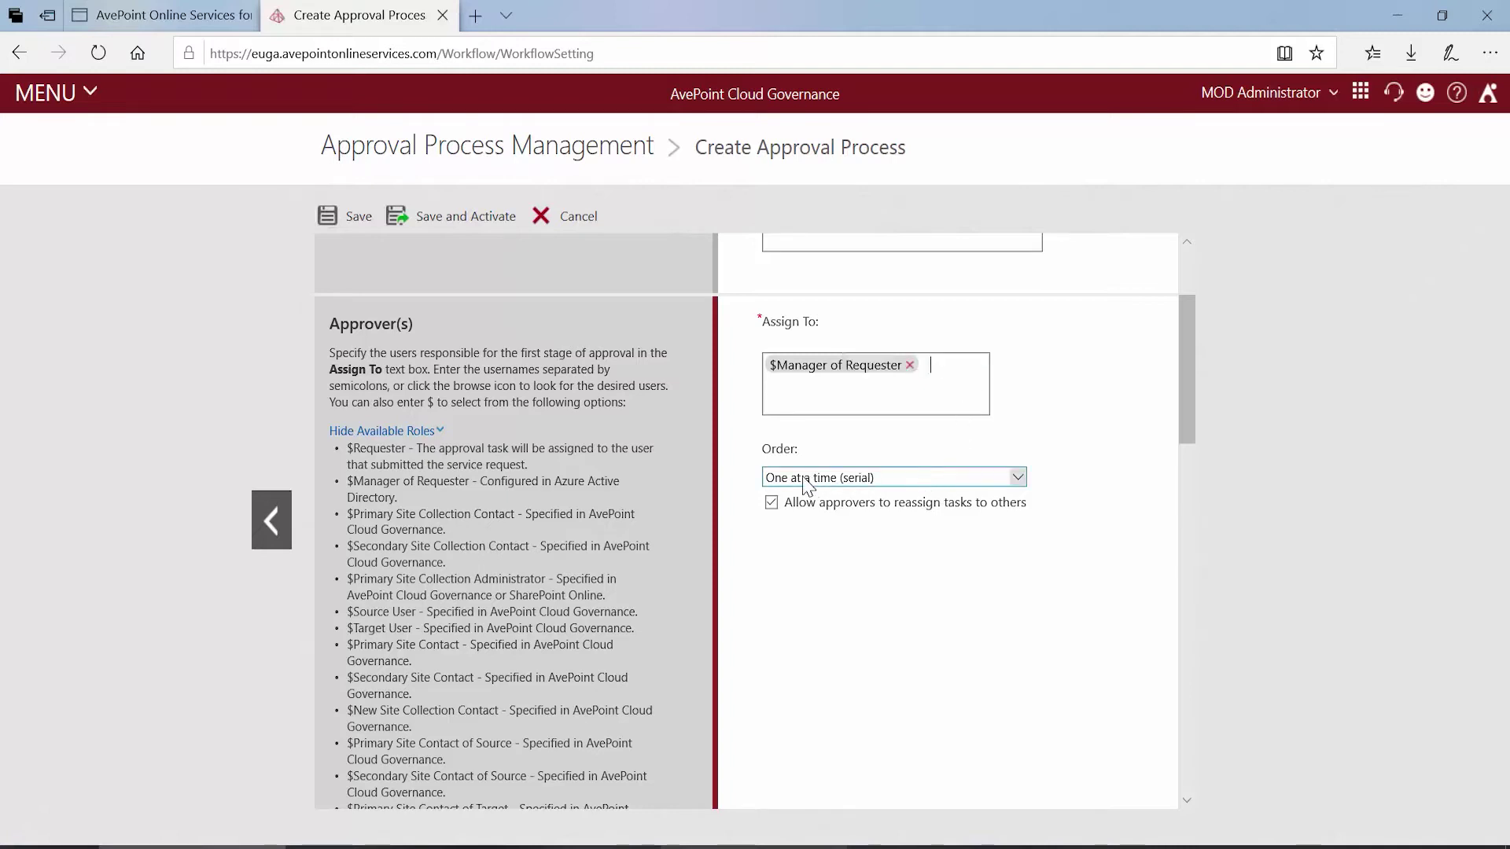
{"action": "left_click", "coordinate": [902, 481]}
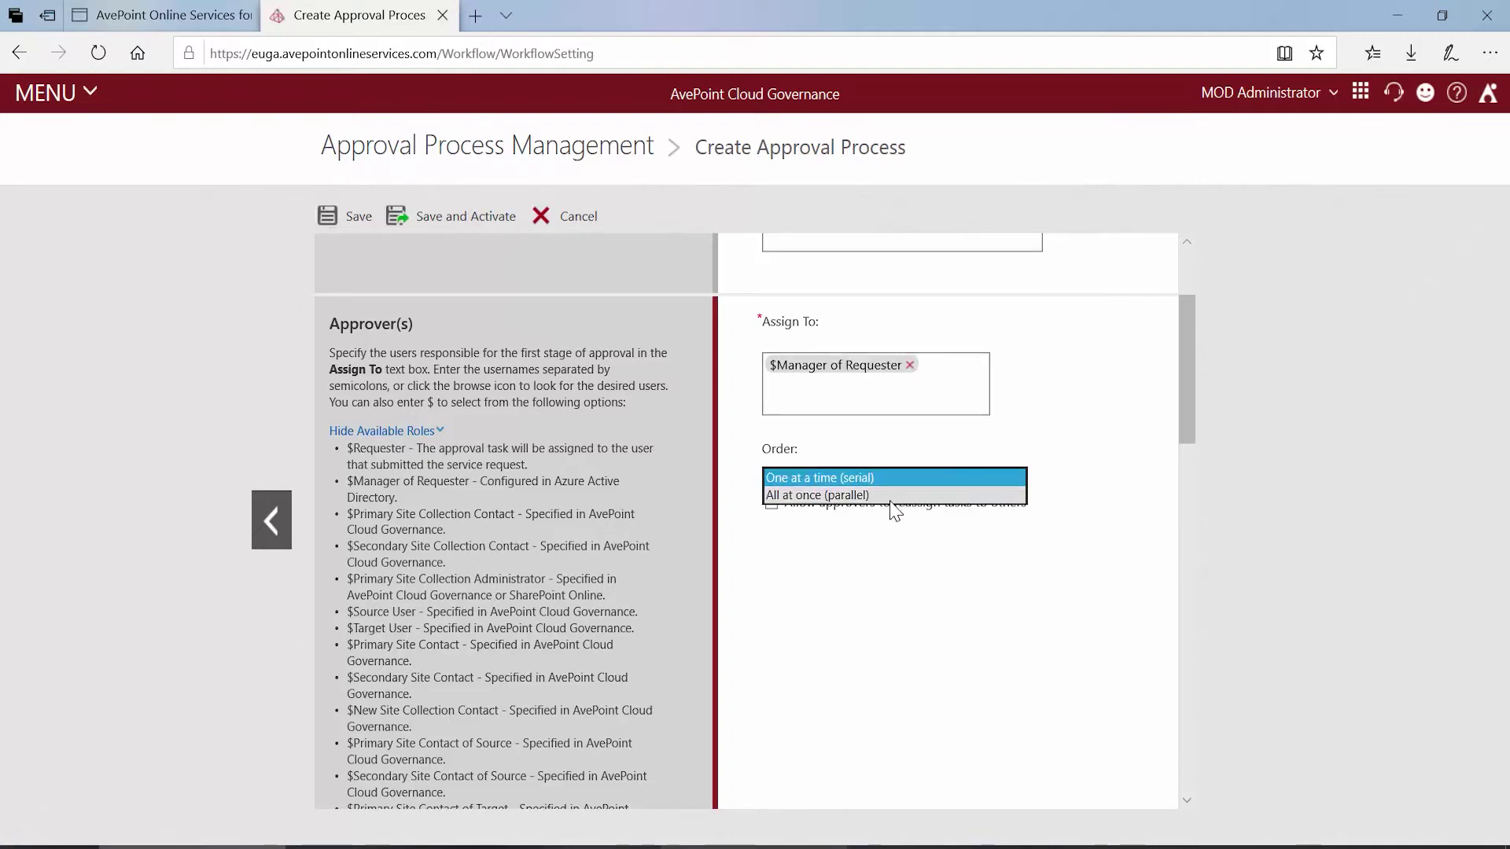
{"action": "left_click", "coordinate": [1089, 480]}
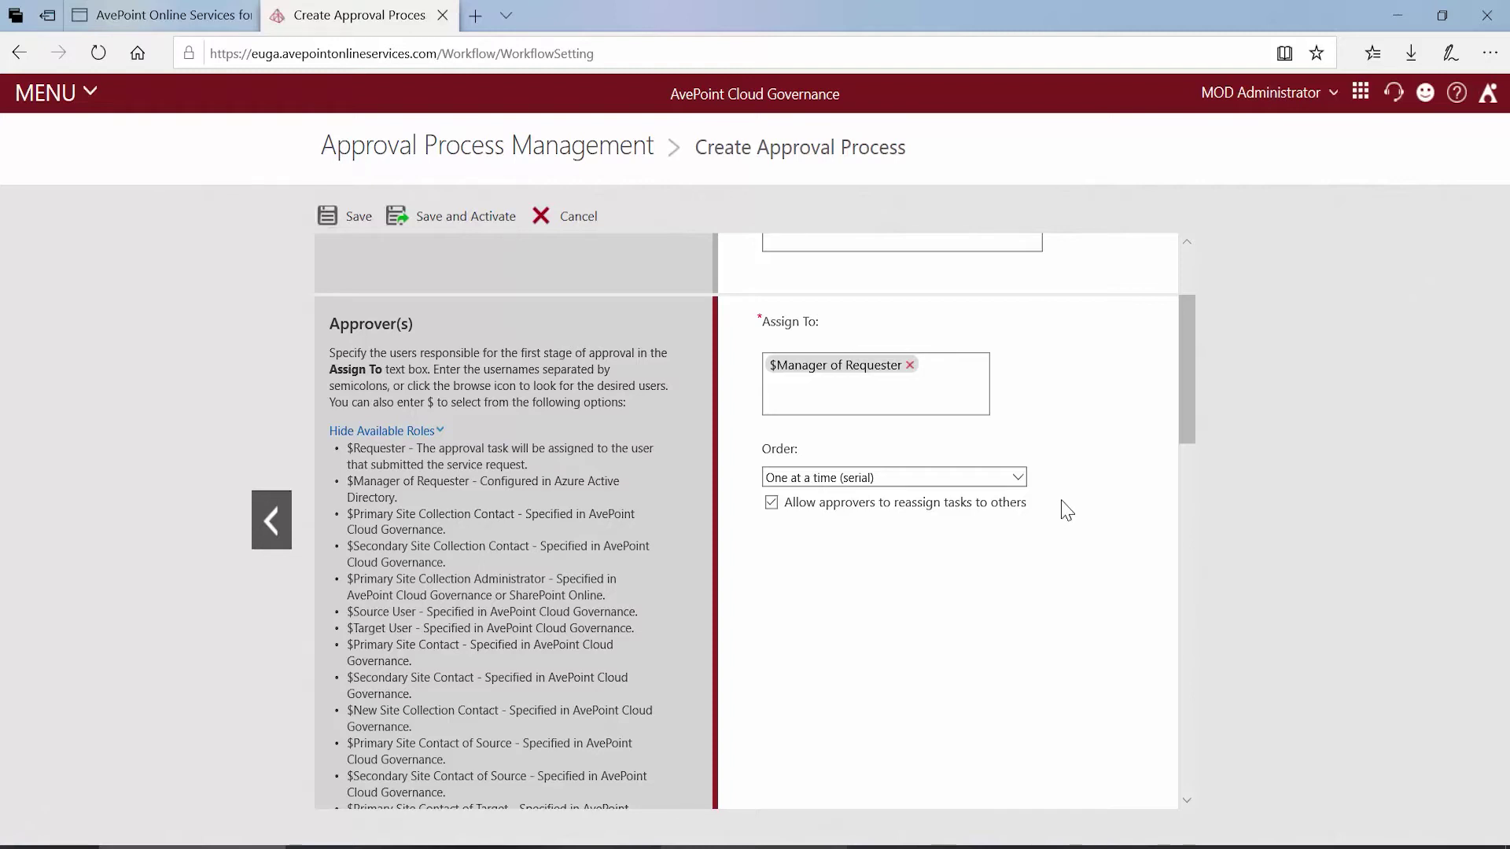
{"action": "scroll", "coordinate": [1068, 511], "scroll_direction": "down", "scroll_amount": 5}
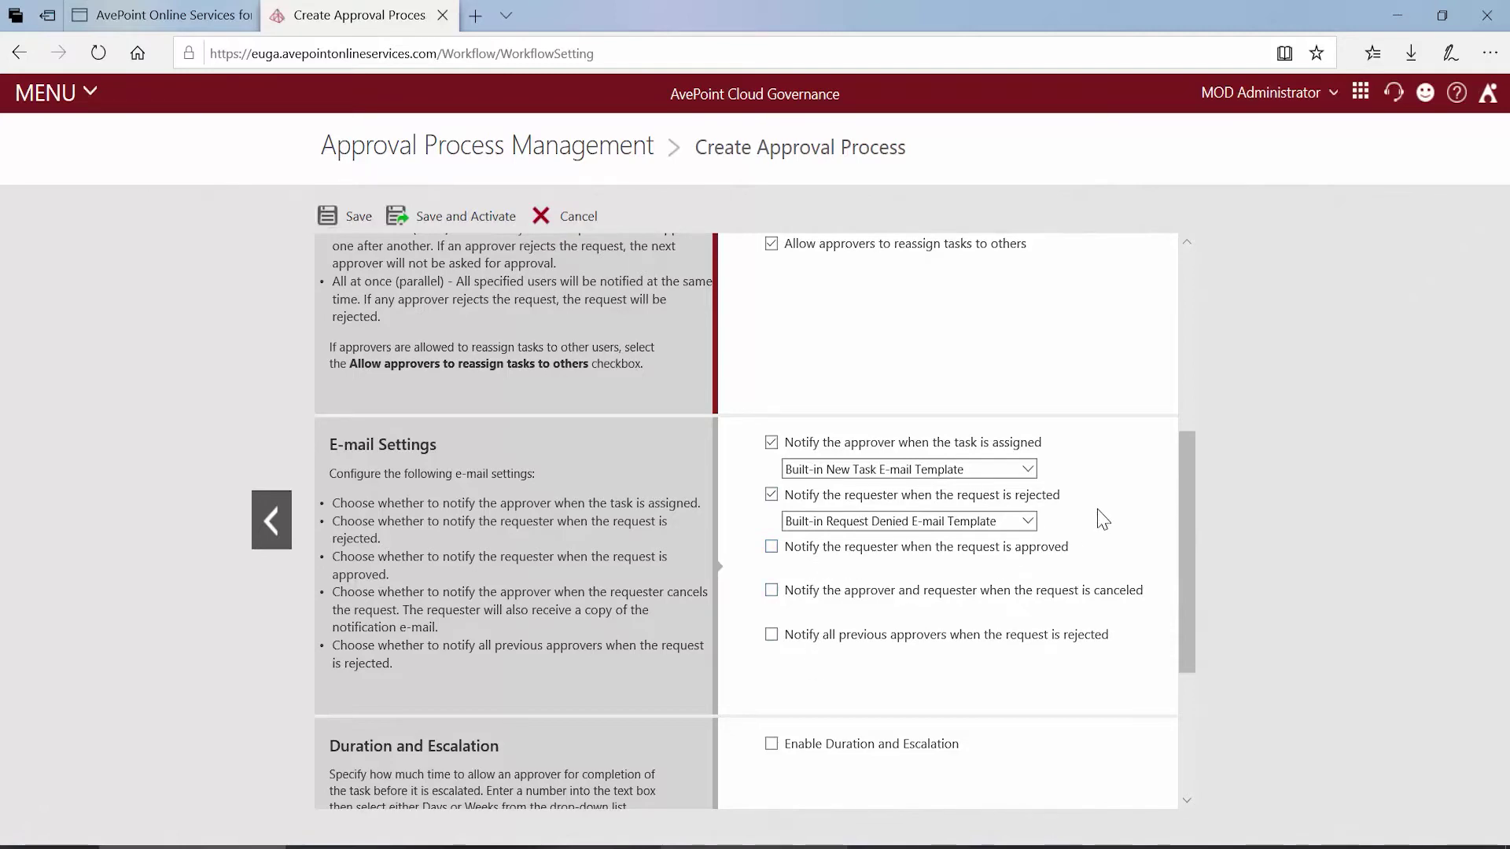
{"action": "scroll", "coordinate": [1097, 517], "scroll_direction": "down", "scroll_amount": 3}
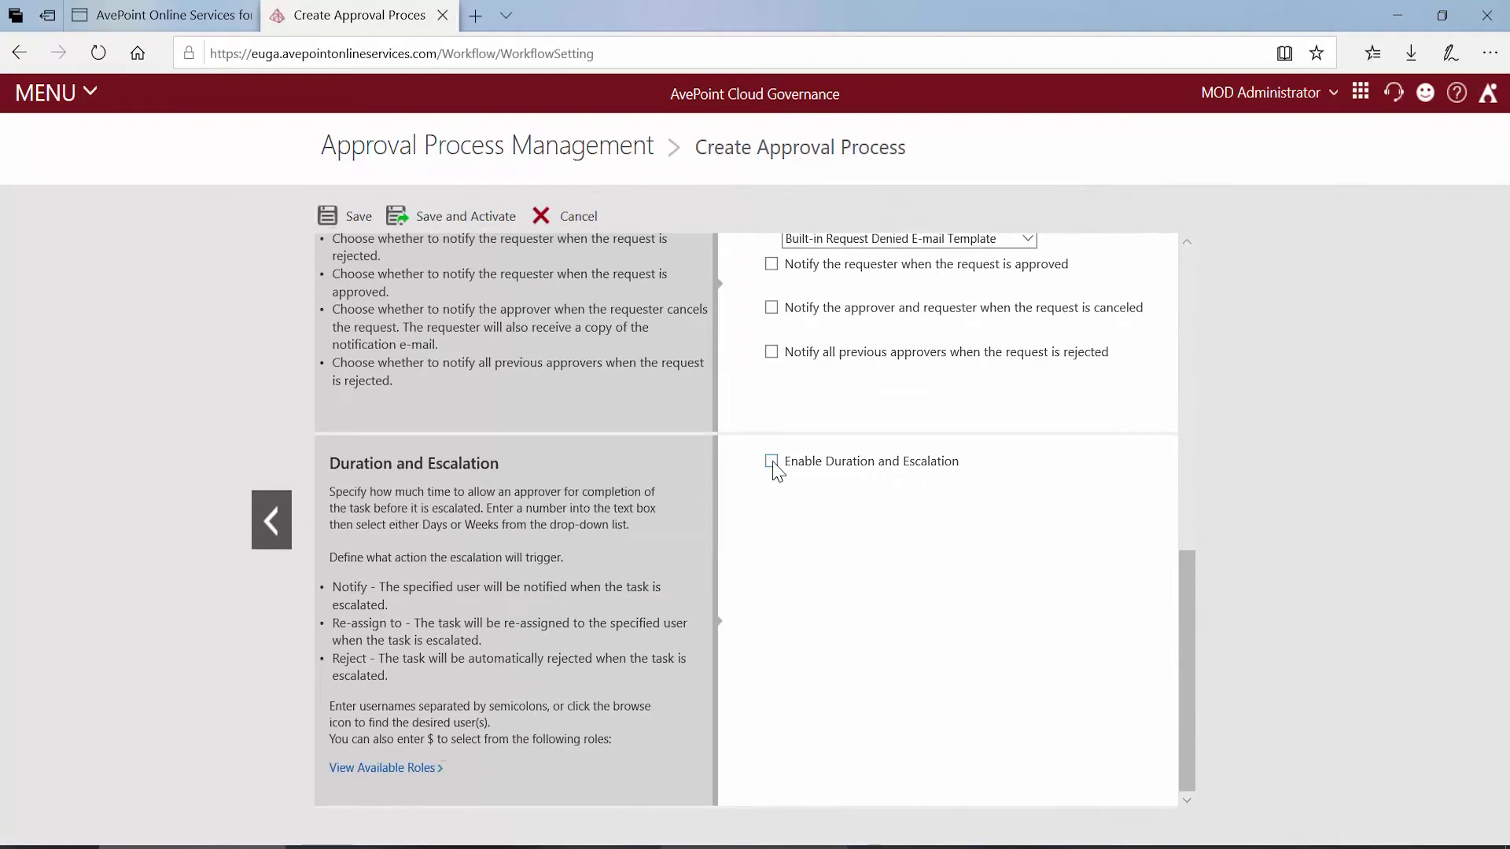
- Enable duration and escalation with a task duration of 1 Day(s)
{"action": "left_click", "coordinate": [772, 463]}
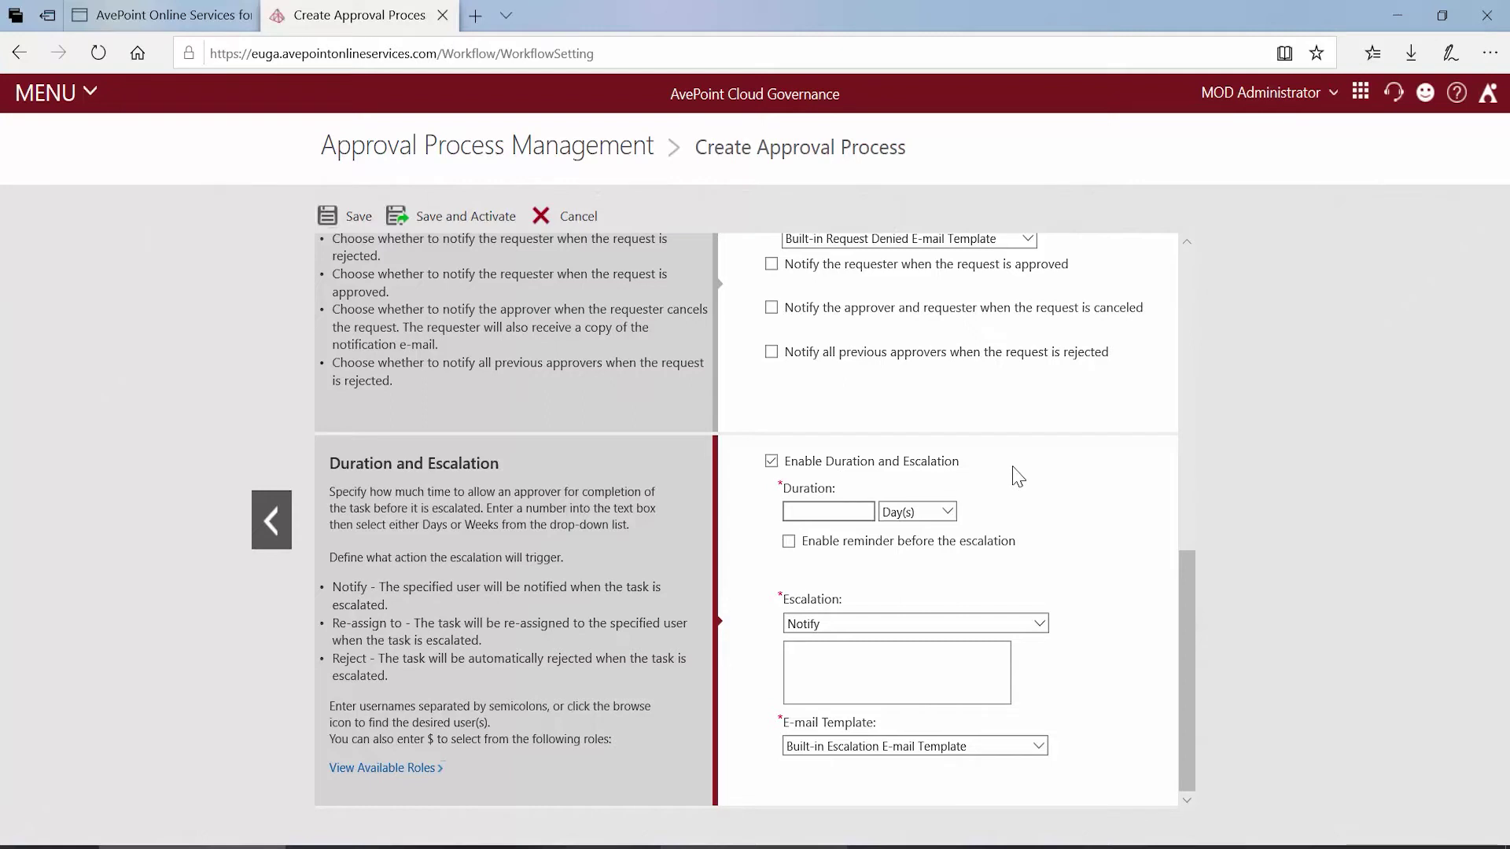
{"action": "left_click", "coordinate": [844, 508]}
{"action": "type", "text": "1"}
{"action": "left_click", "coordinate": [1040, 625]}
{"action": "left_click", "coordinate": [1040, 633]}
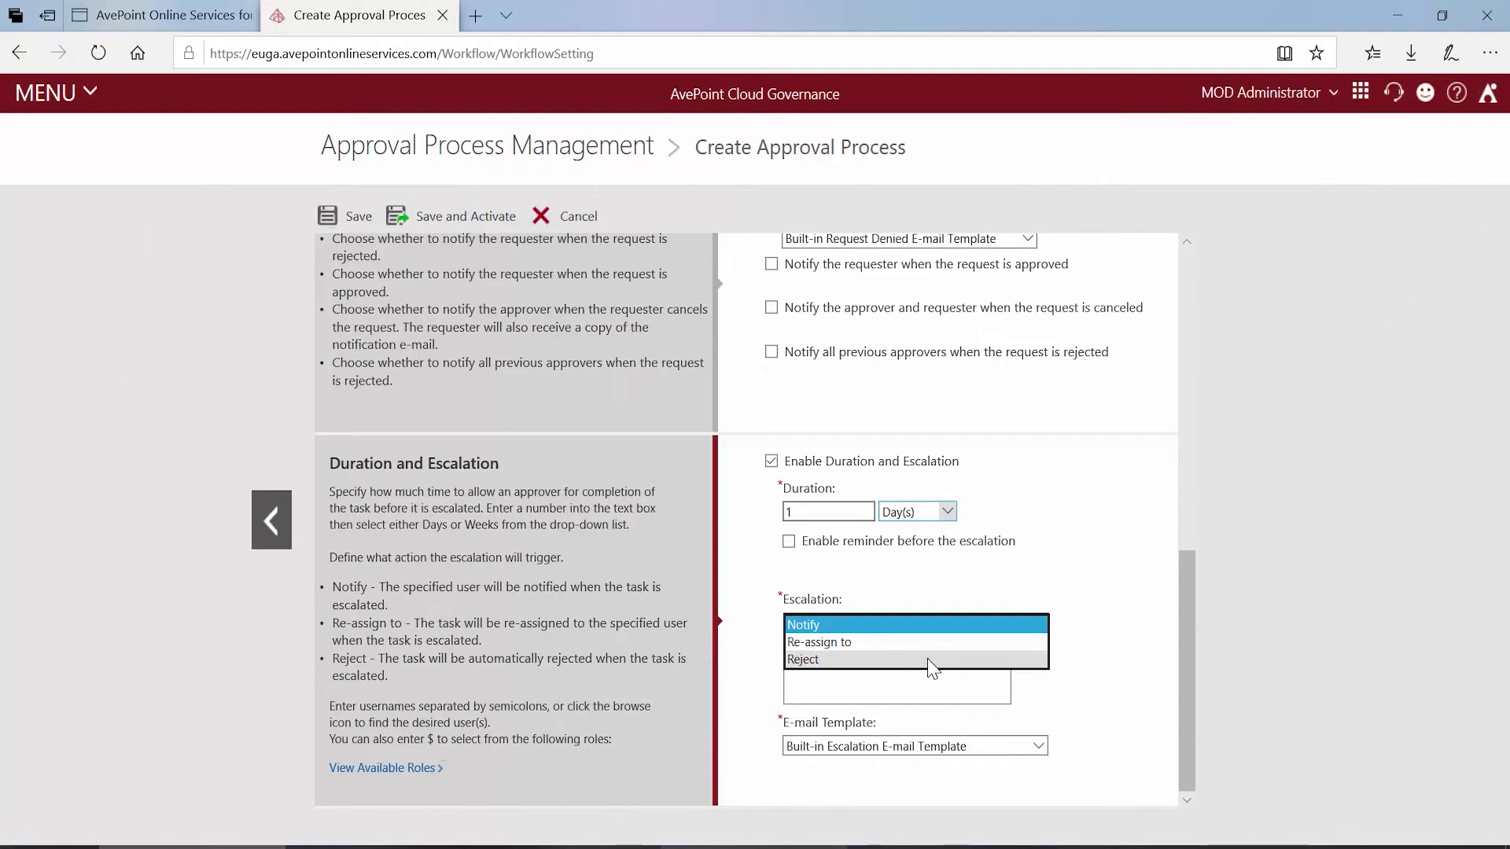
- Make escalation re-assign tasks to MOD Administrator and enable a reminder before escalation
{"action": "left_click", "coordinate": [932, 645]}
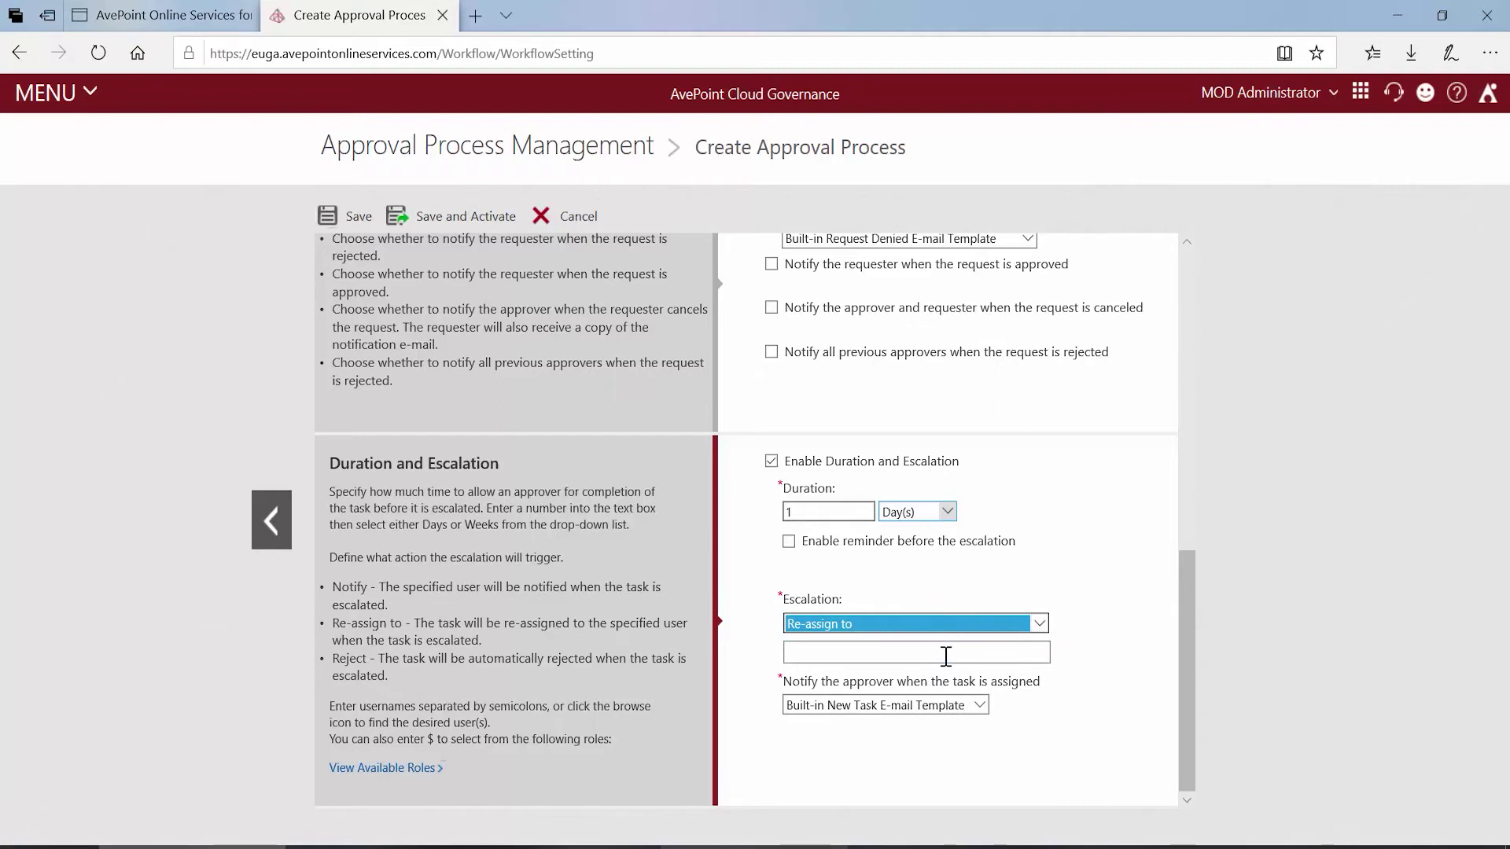
{"action": "left_click", "coordinate": [945, 658]}
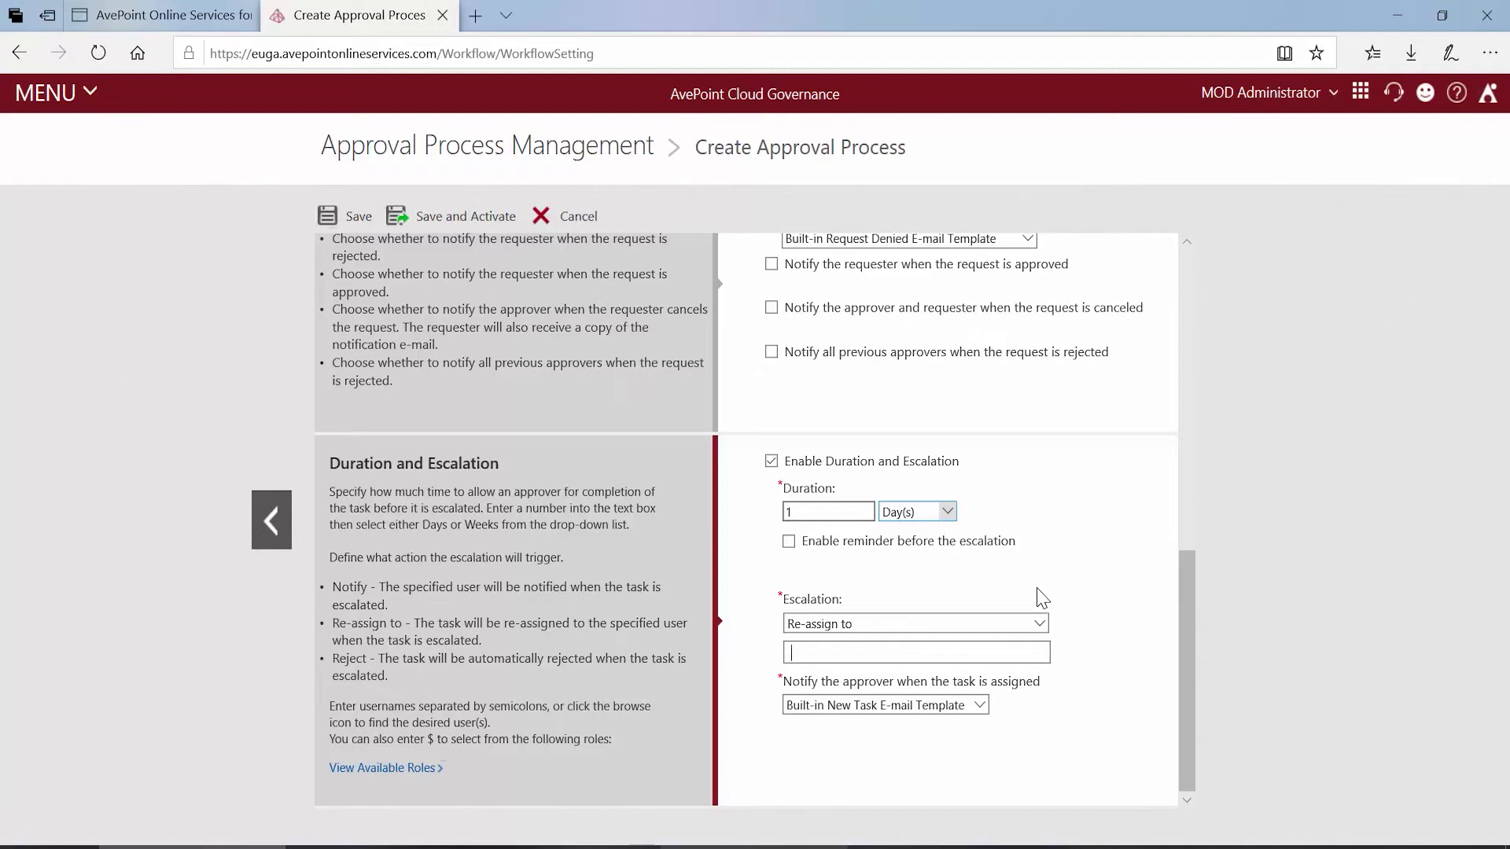
{"action": "type", "text": "MOD Administrator"}
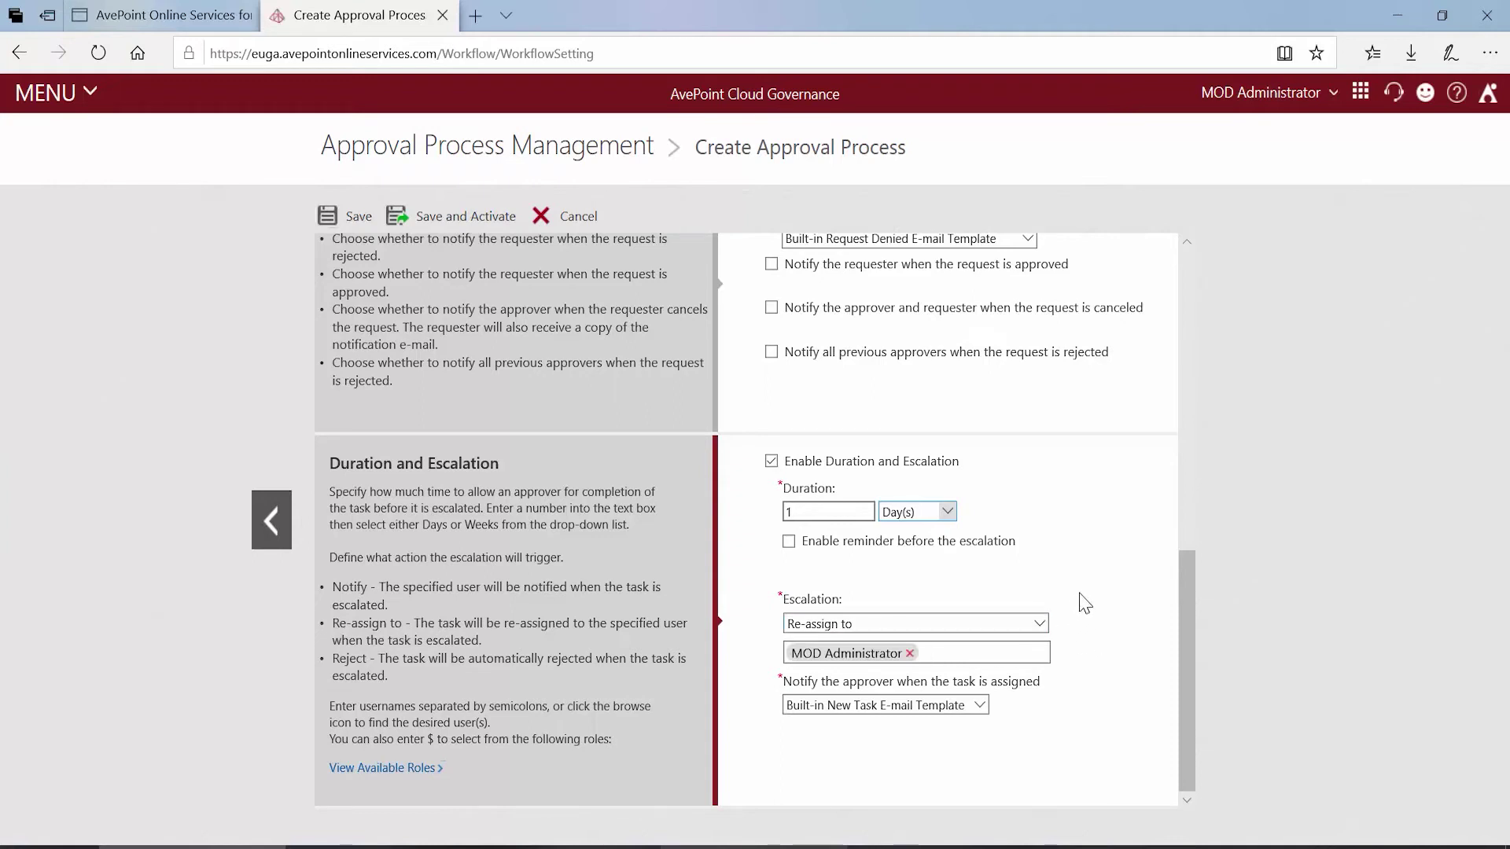
{"action": "left_click", "coordinate": [789, 541]}
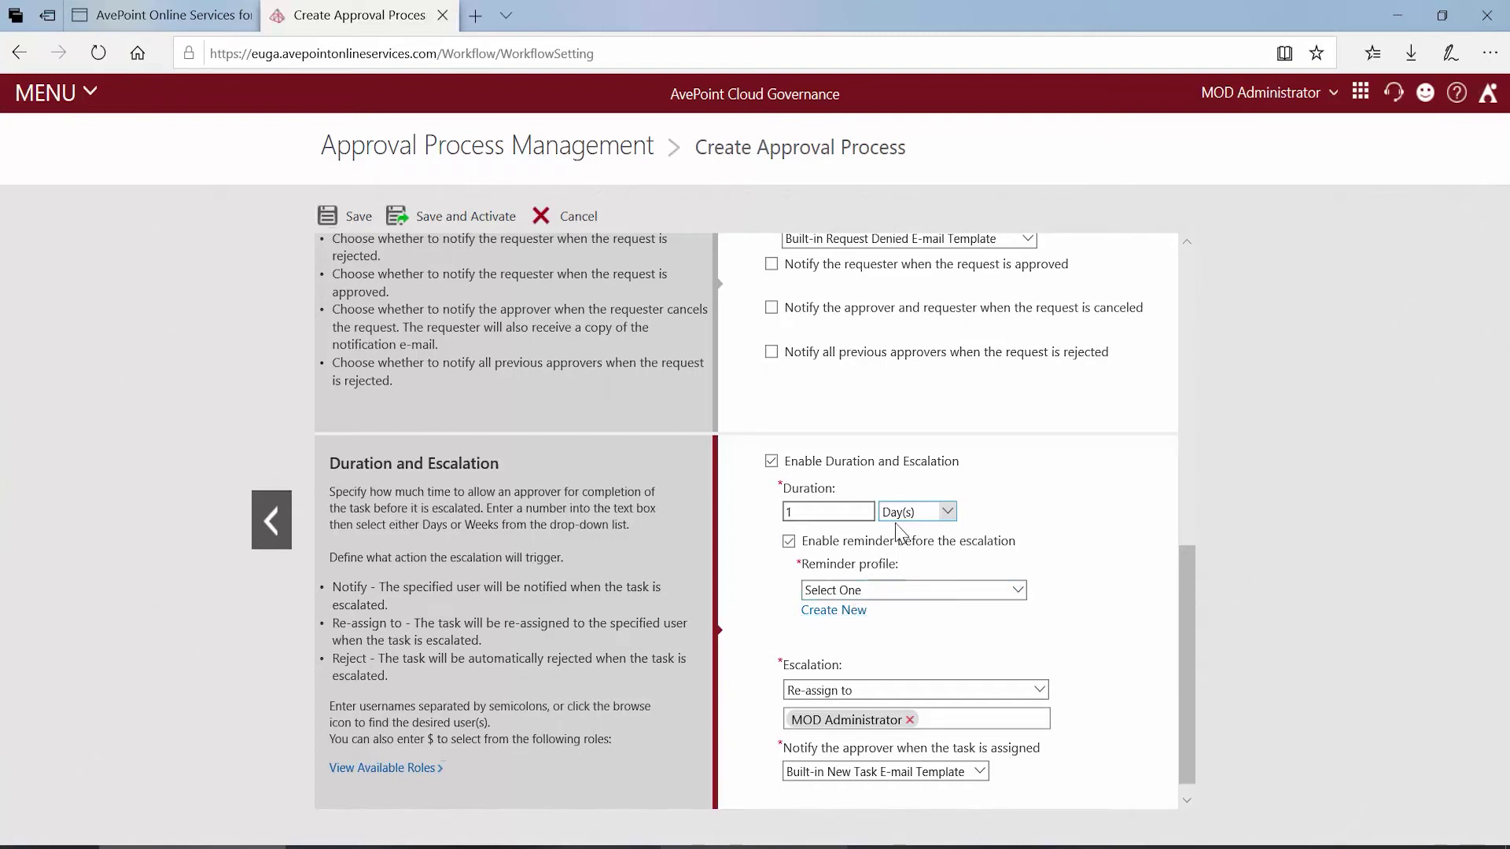
- Uncheck the reminder before escalation, keeping the 1-day re-assignment to MOD Administrator
{"action": "left_click", "coordinate": [835, 515]}
{"action": "left_click", "coordinate": [960, 548]}
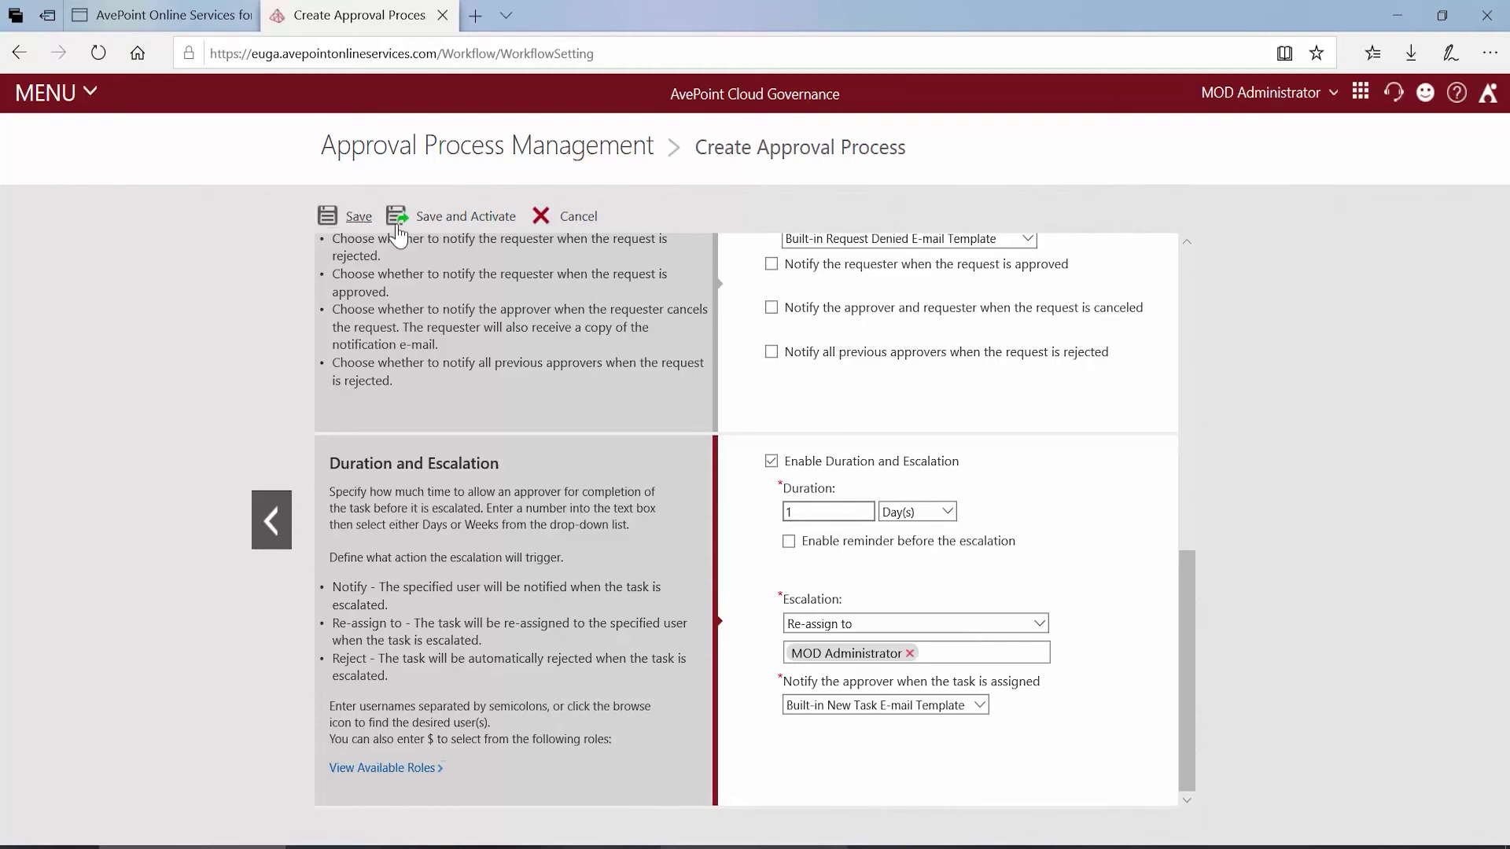
- Save and activate the approval process, then start a new service from the Change Permissions template under Security
{"action": "left_click", "coordinate": [472, 228]}
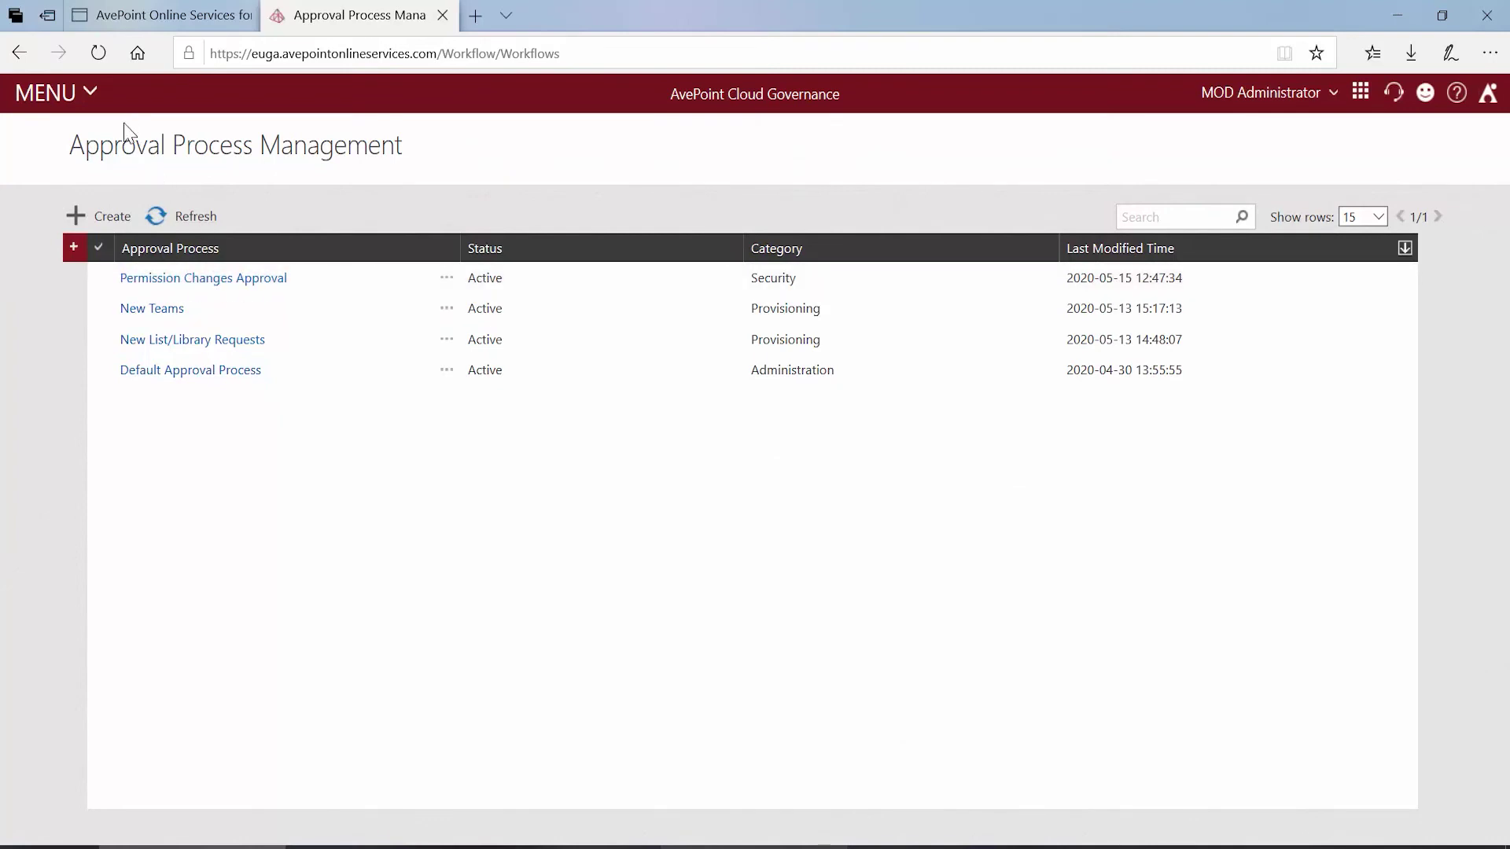
{"action": "left_click", "coordinate": [97, 103]}
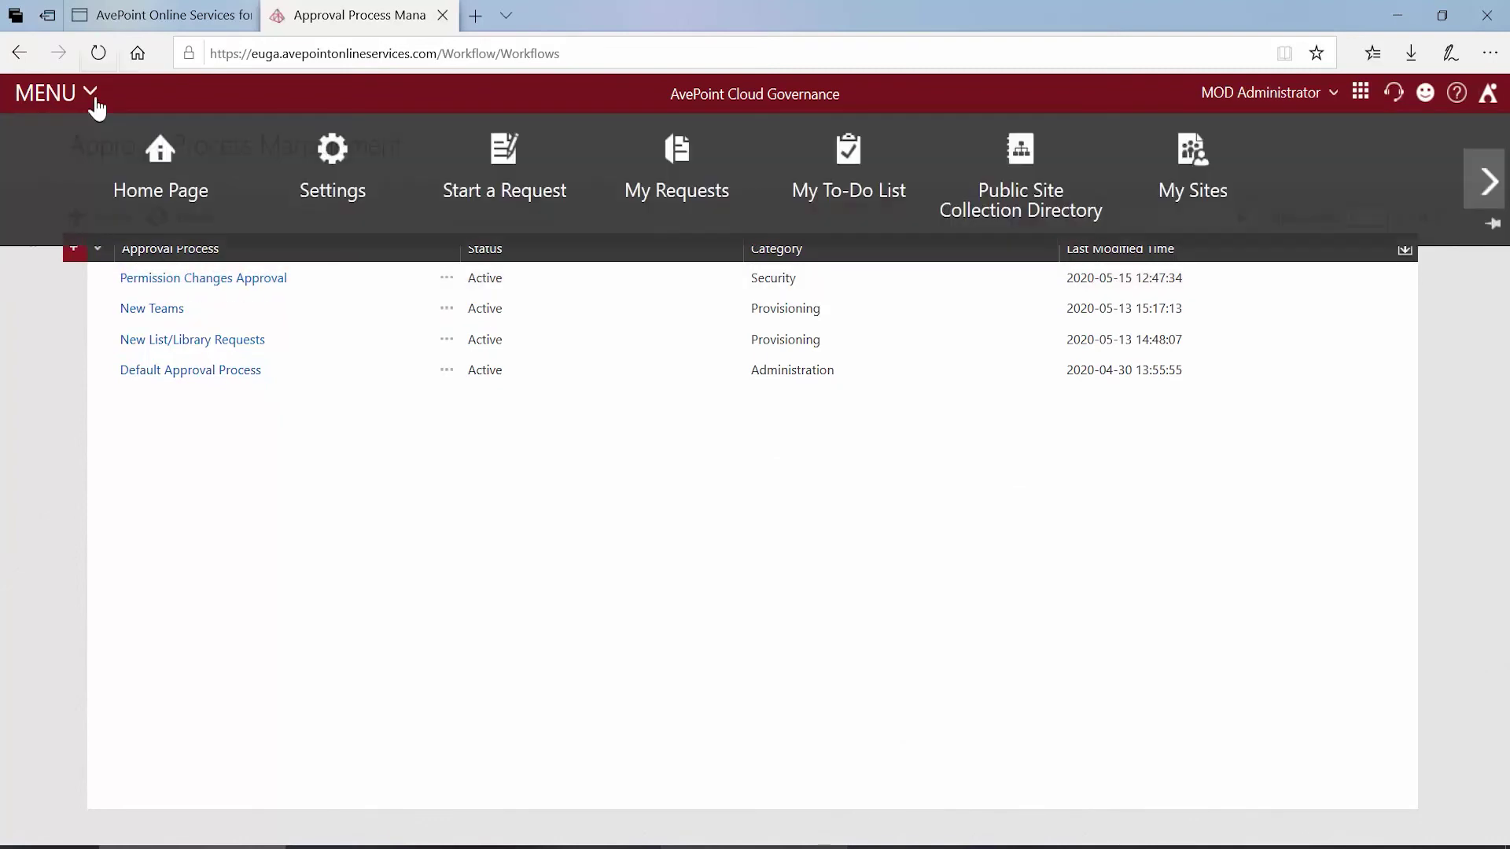
{"action": "left_click", "coordinate": [296, 182]}
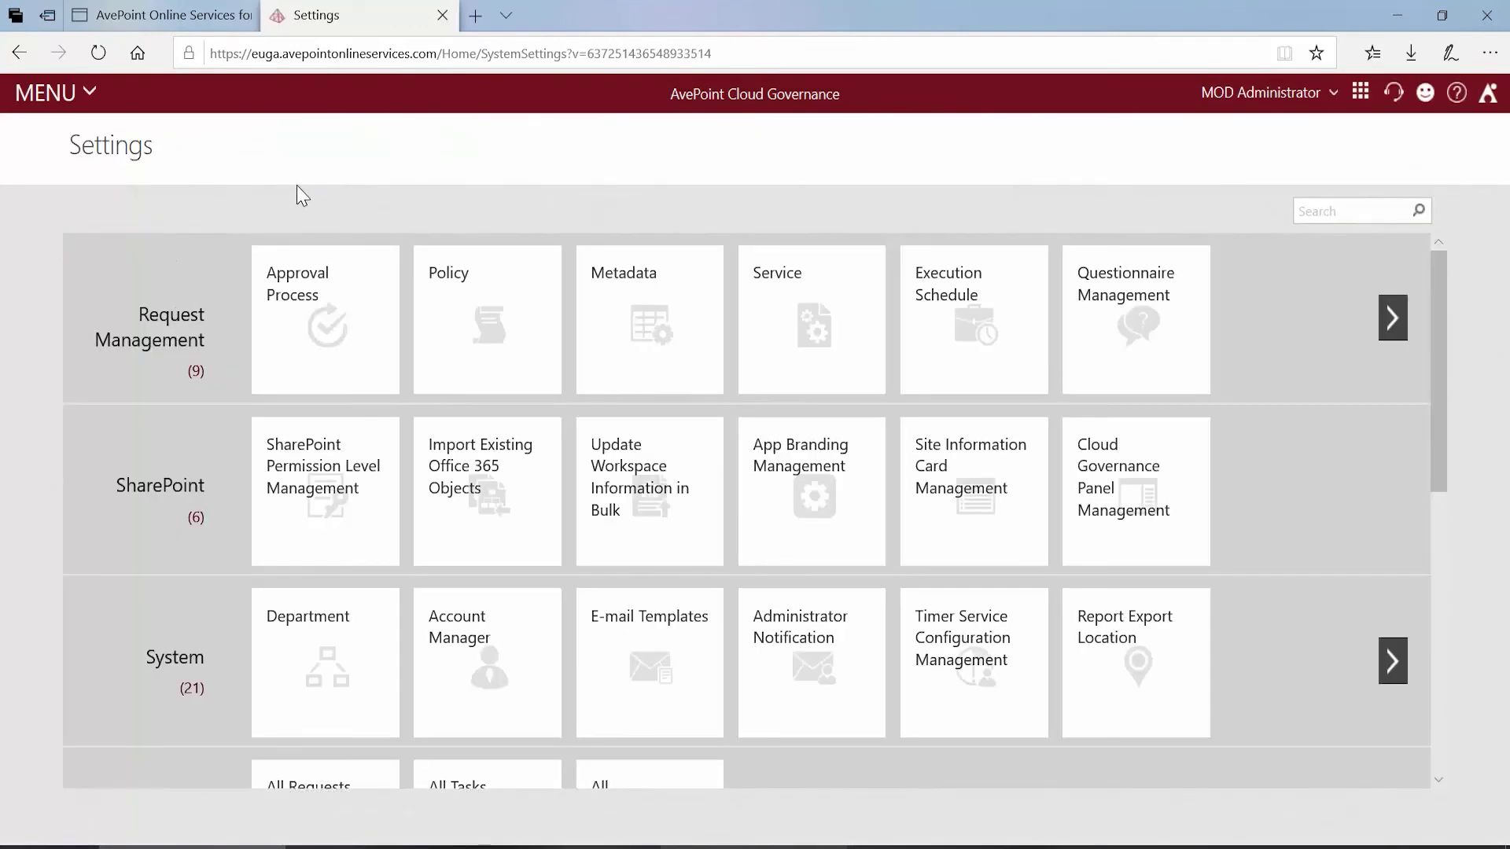
{"action": "left_click", "coordinate": [787, 325]}
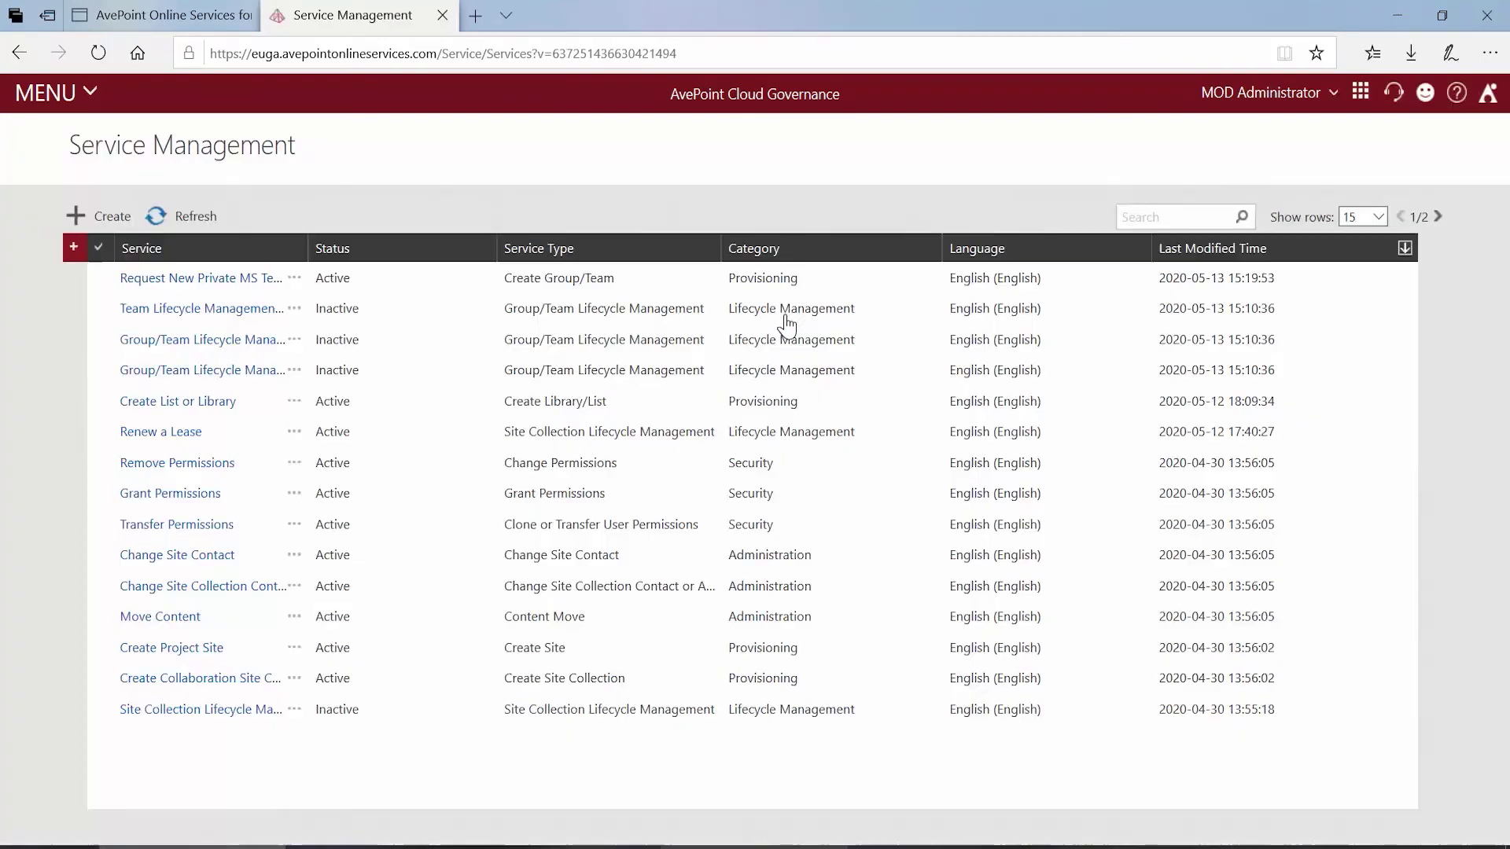
{"action": "left_click", "coordinate": [111, 217]}
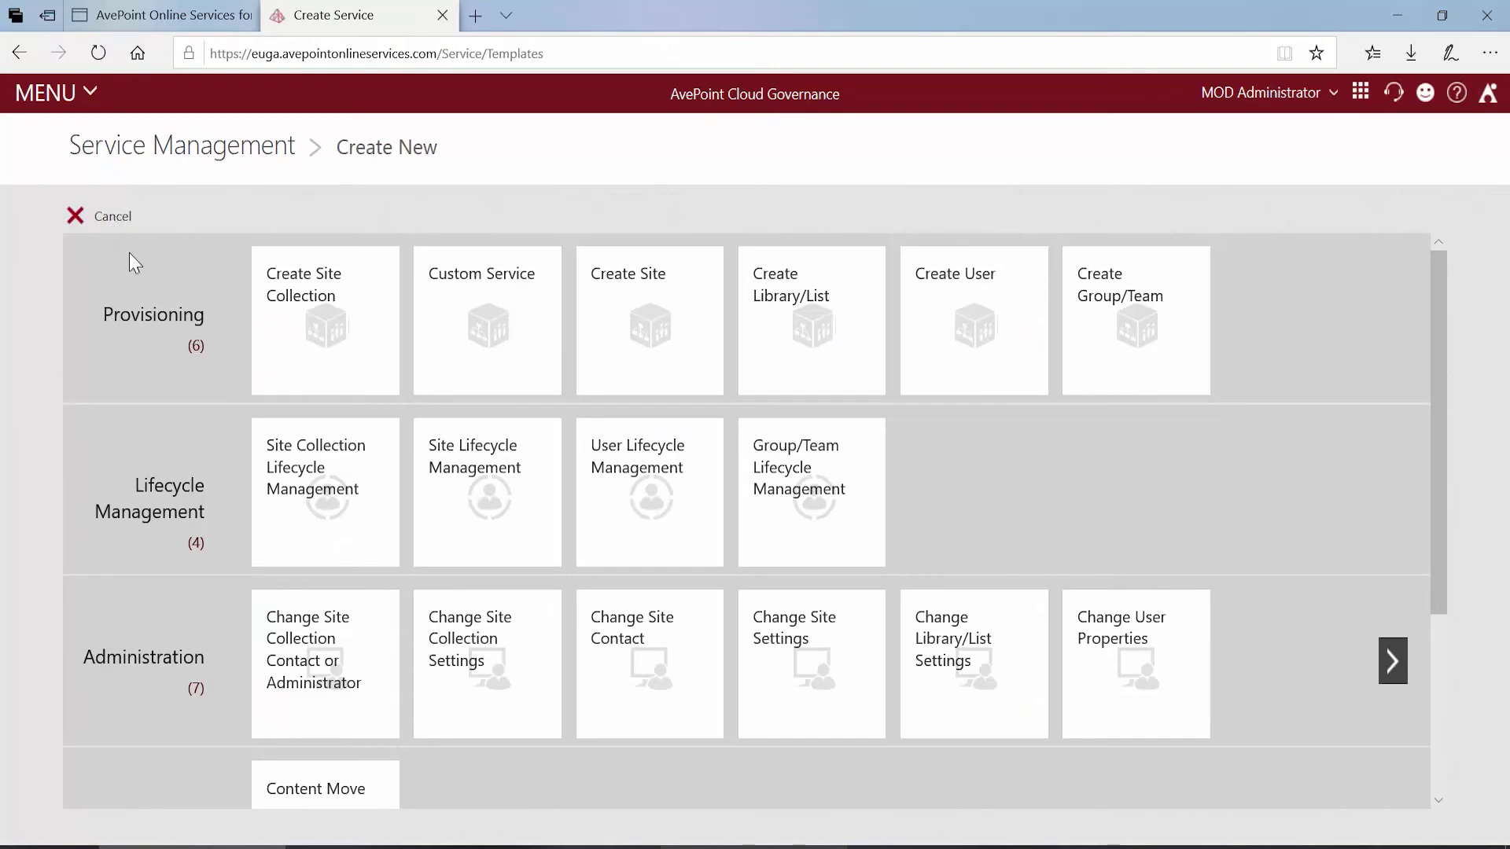
{"action": "scroll", "coordinate": [128, 288], "scroll_direction": "down", "scroll_amount": 3}
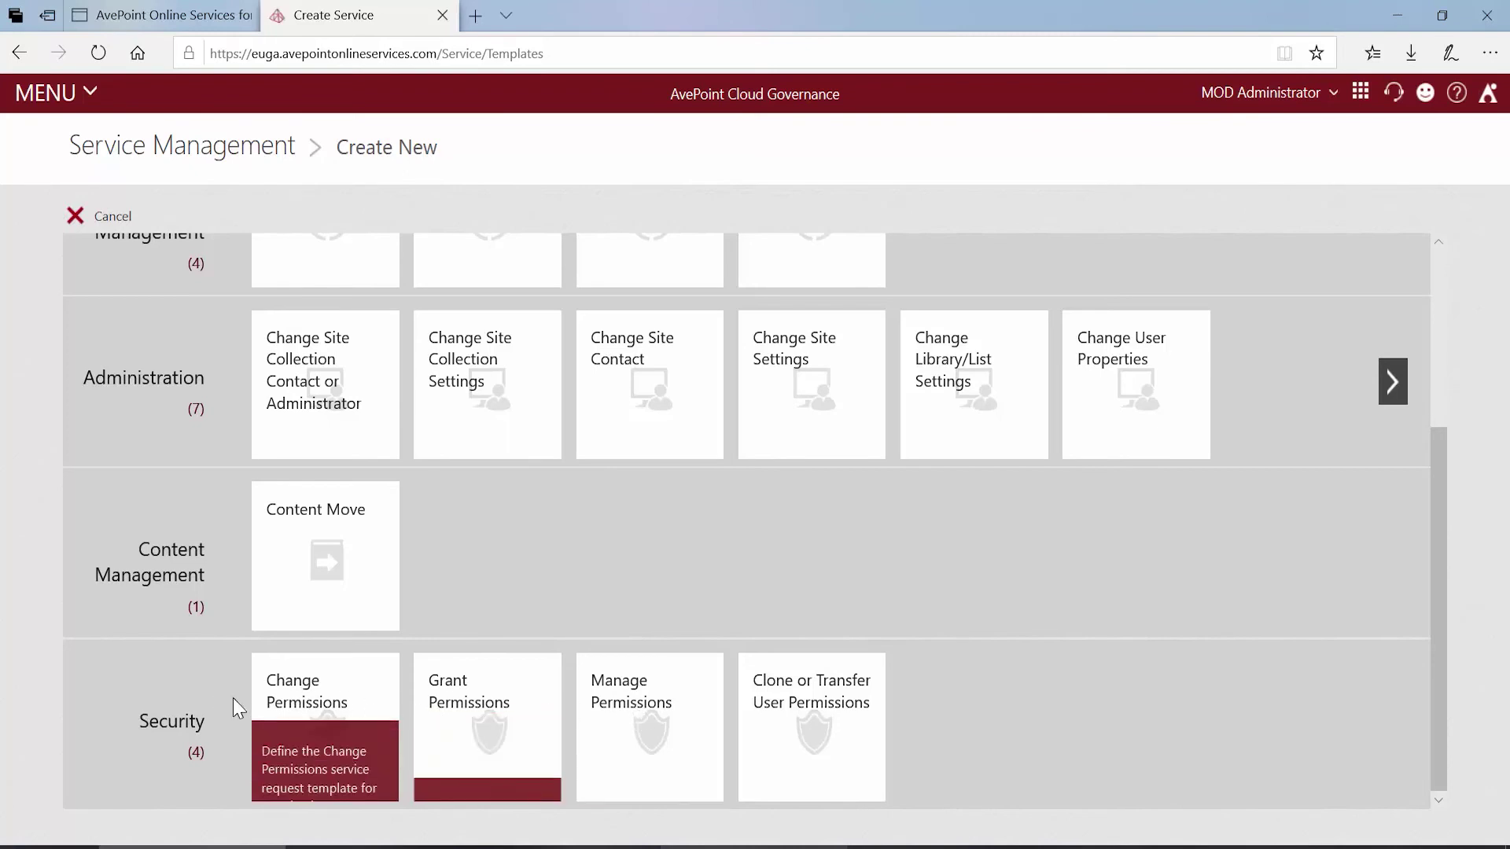
{"action": "left_click", "coordinate": [277, 702]}
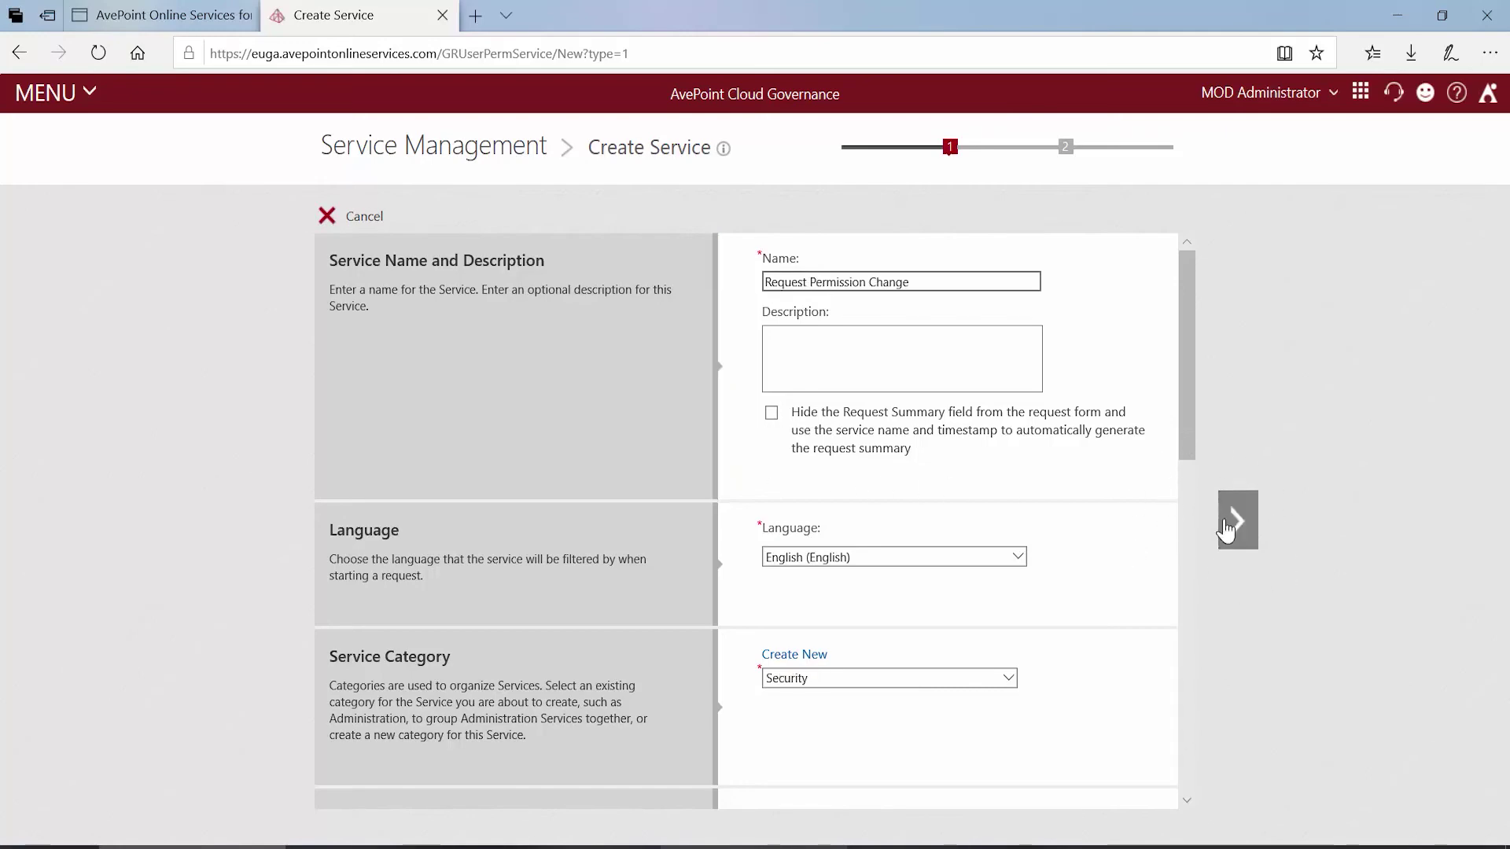
- On the service's second setup step, select Permission Changes Approval as its approval process
{"action": "left_click", "coordinate": [1232, 515]}
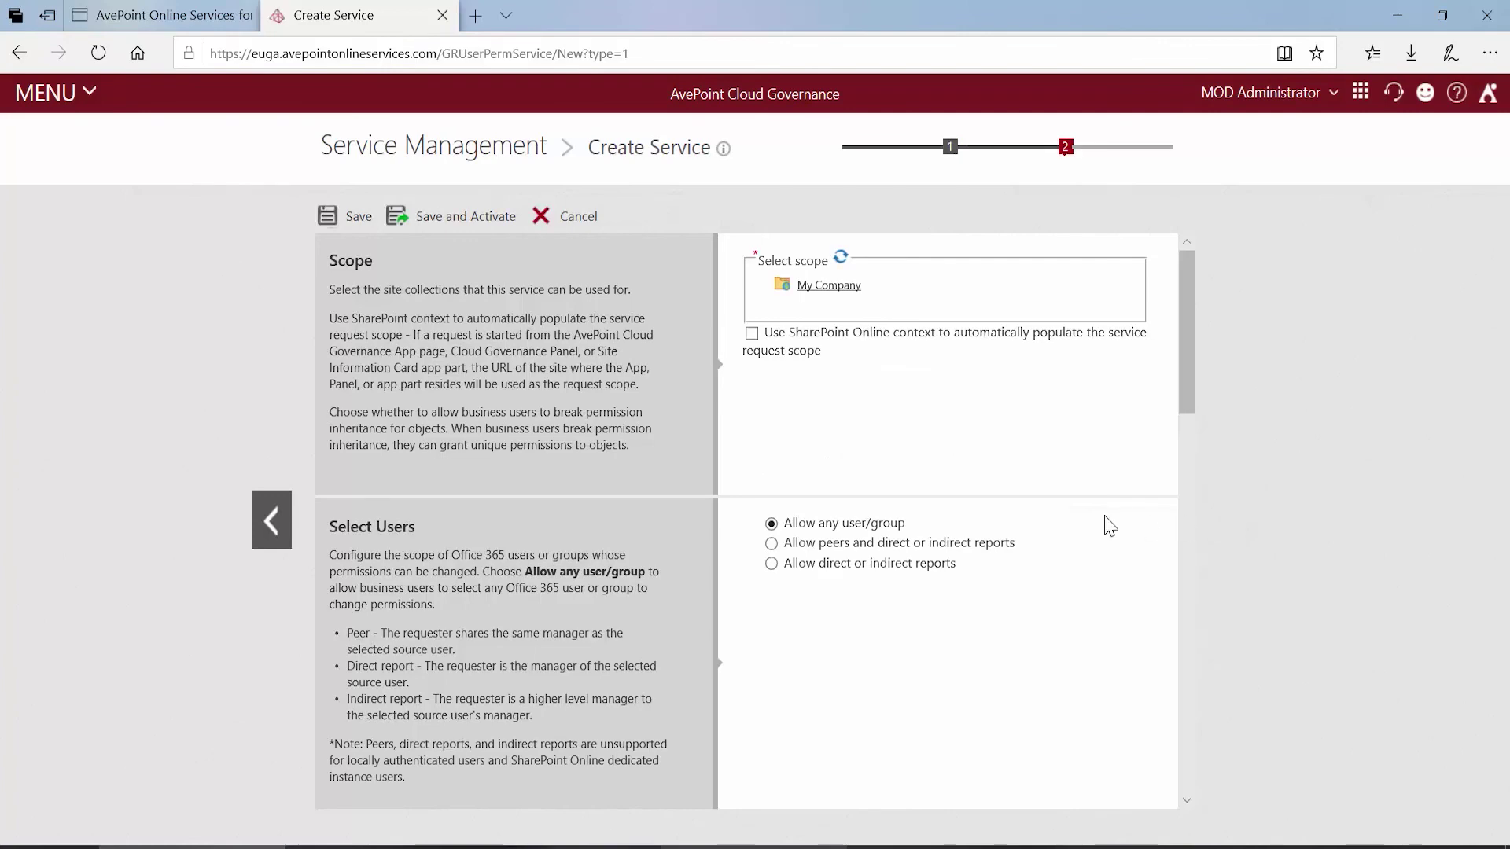
{"action": "scroll", "coordinate": [995, 515], "scroll_direction": "down", "scroll_amount": 4}
{"action": "scroll", "coordinate": [994, 517], "scroll_direction": "down", "scroll_amount": 4}
{"action": "scroll", "coordinate": [995, 515], "scroll_direction": "down", "scroll_amount": 4}
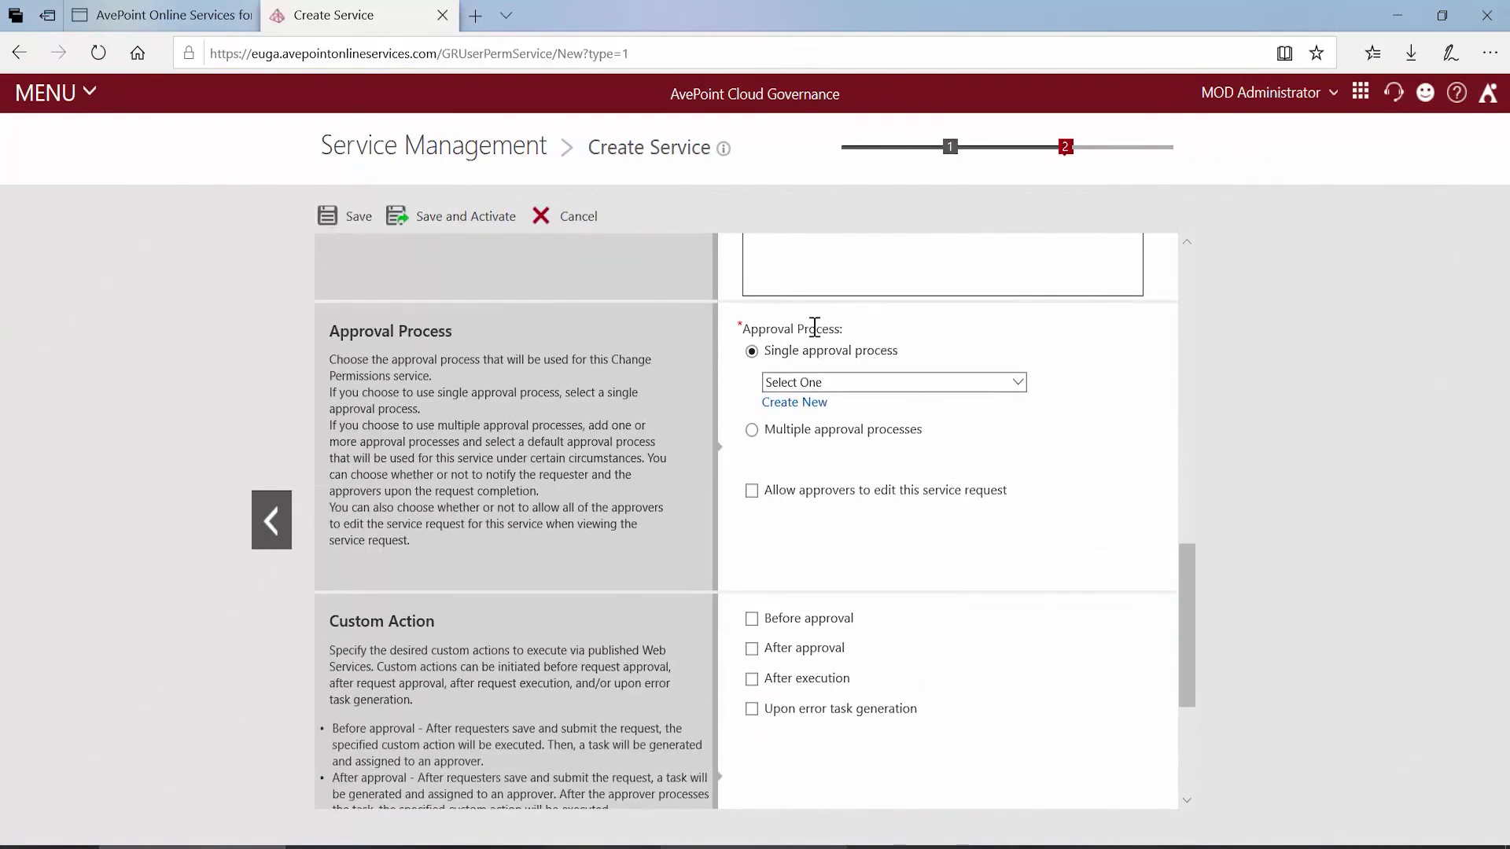
{"action": "left_click", "coordinate": [1014, 383]}
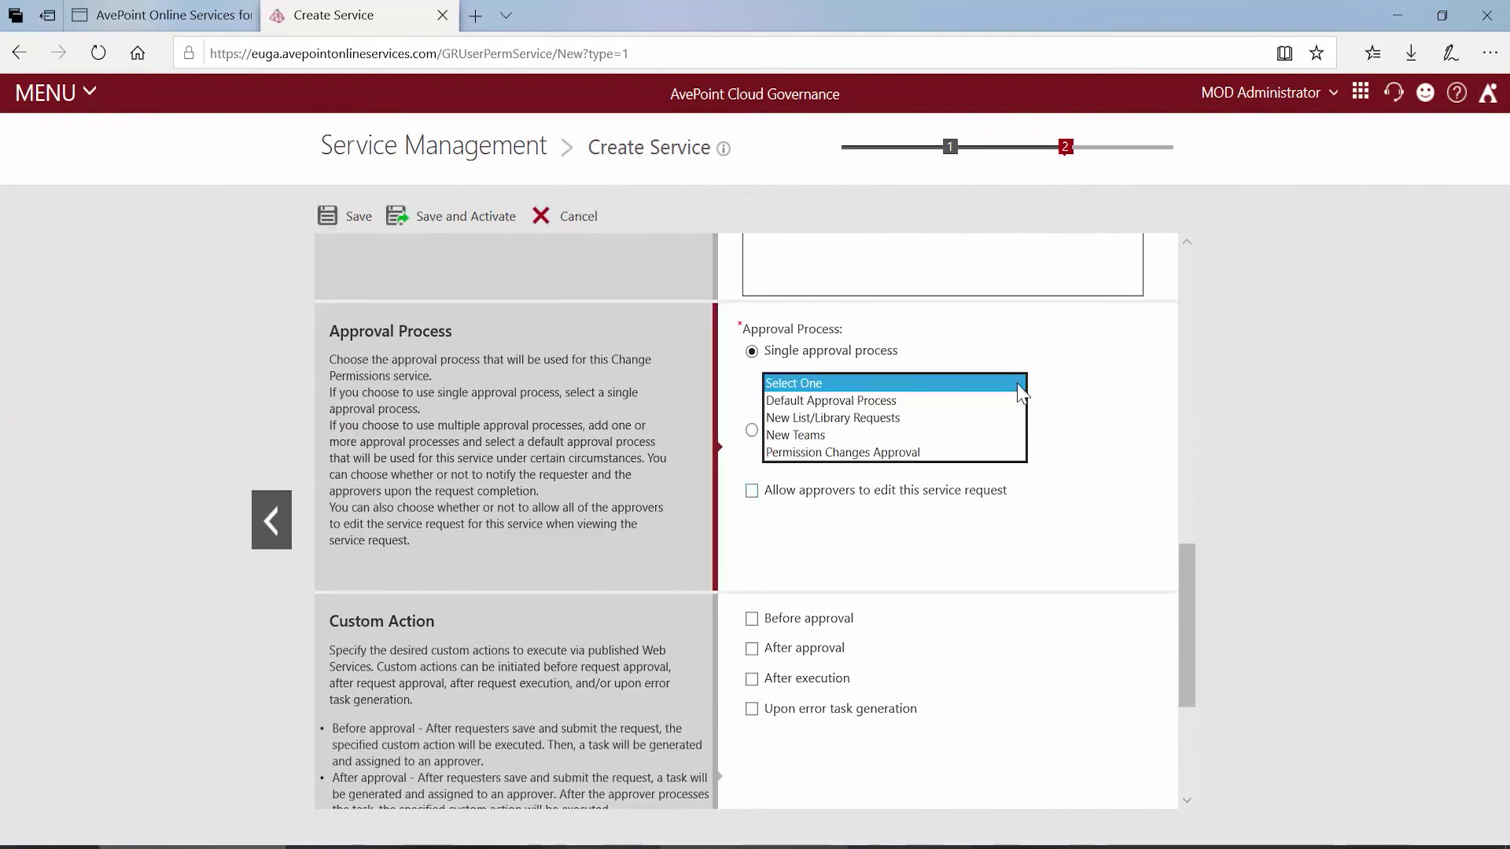
{"action": "left_click", "coordinate": [932, 454]}
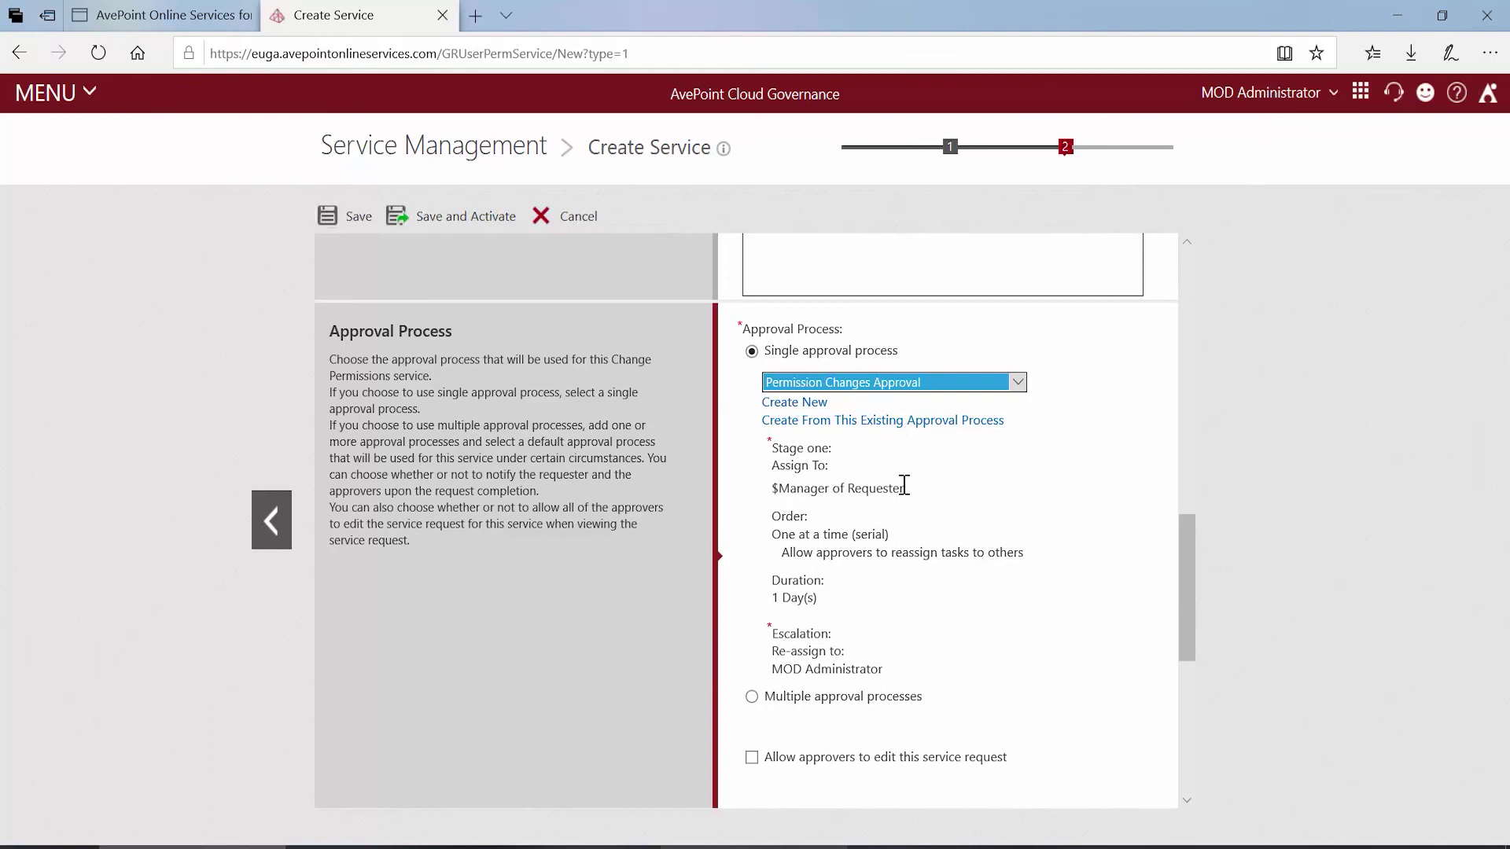
- Turn on 'Allow approvers to edit this service request' for the new service
{"action": "scroll", "coordinate": [905, 485], "scroll_direction": "down", "scroll_amount": 1}
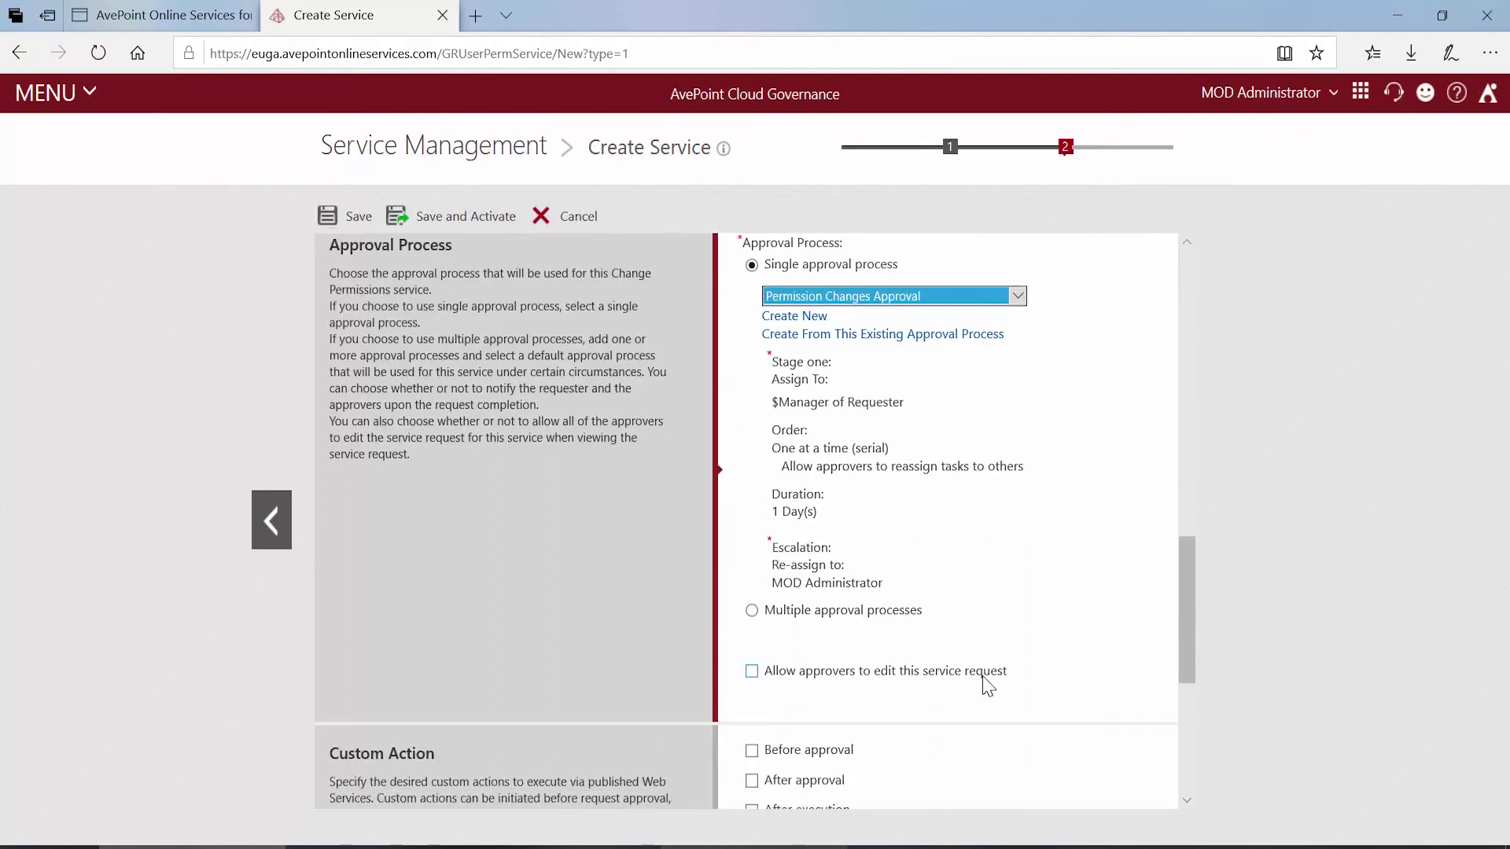
{"action": "left_click", "coordinate": [752, 671]}
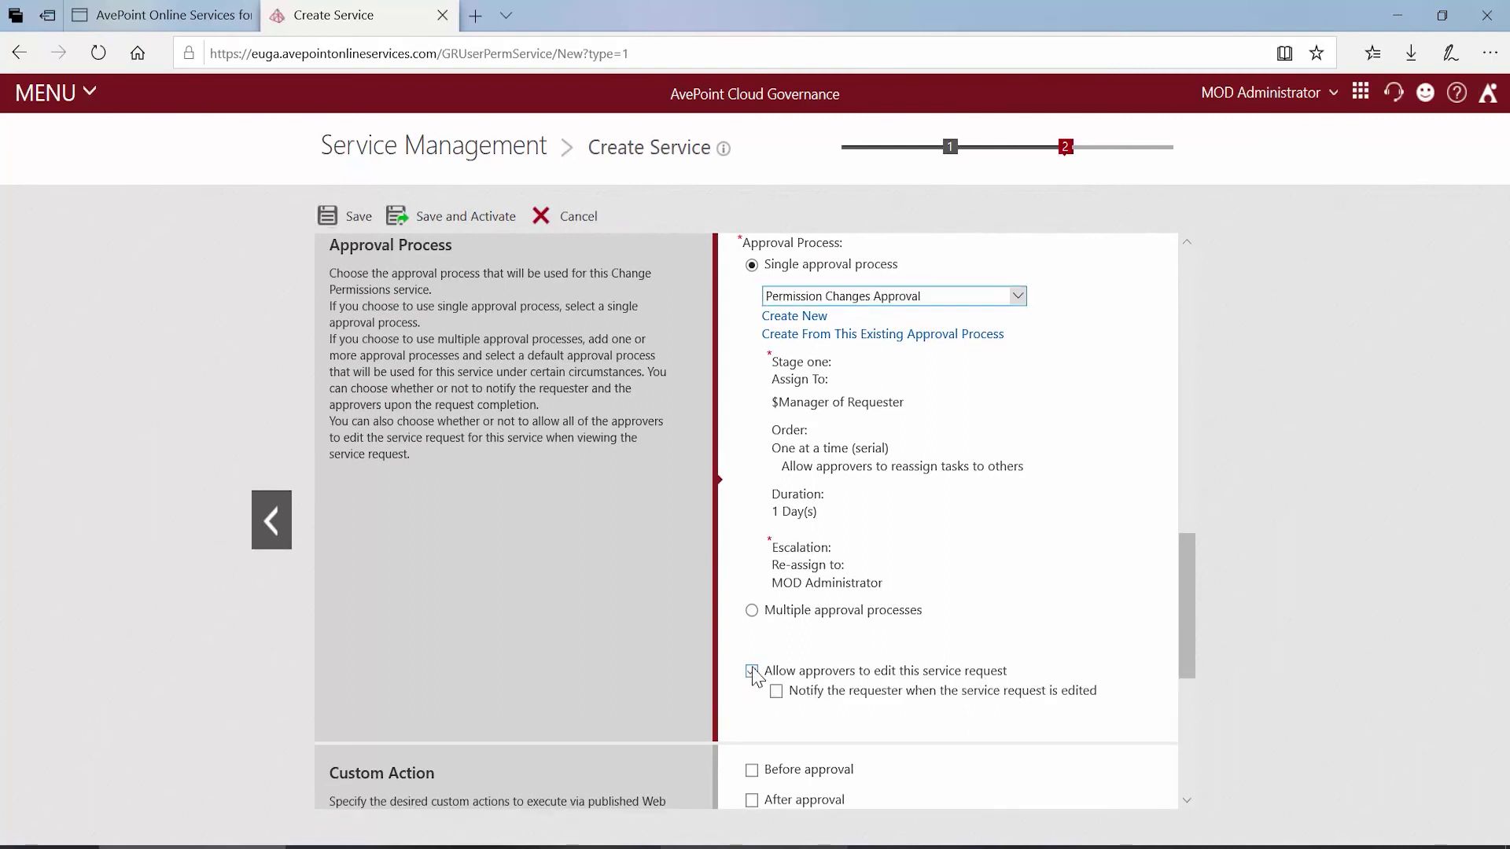